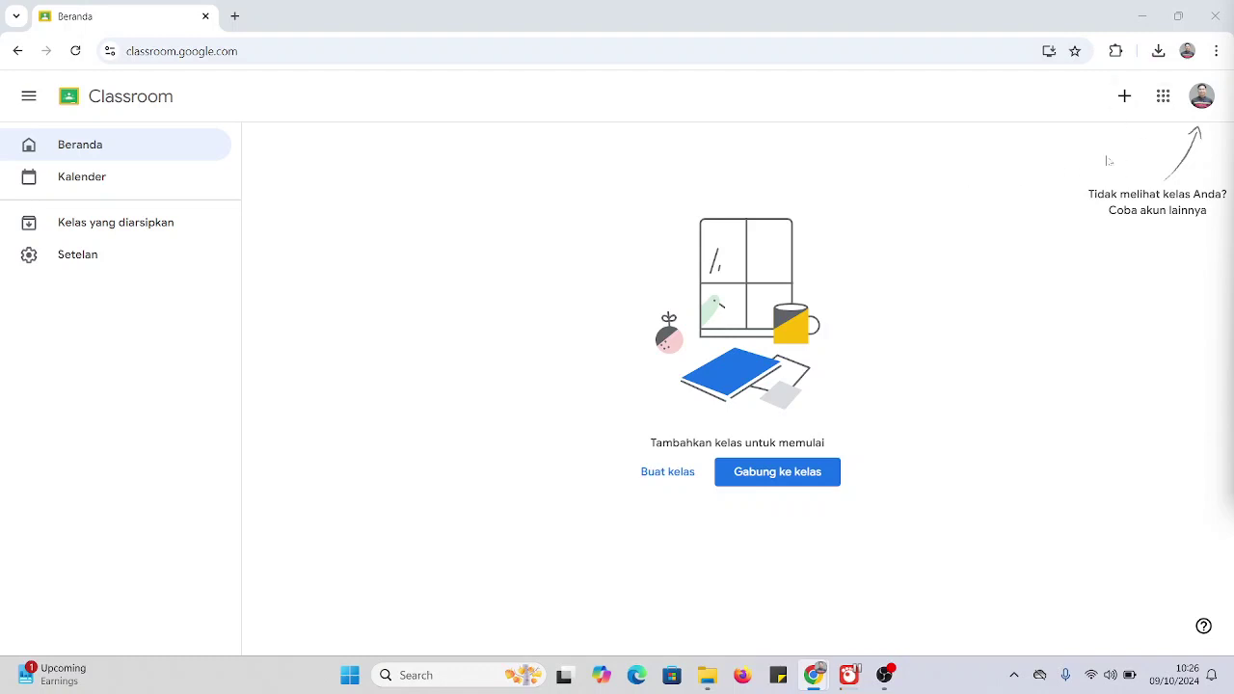
- Highlight the classroom.google.com address to examine it, leaving the page unchanged
{"action": "left_click", "coordinate": [433, 51]}
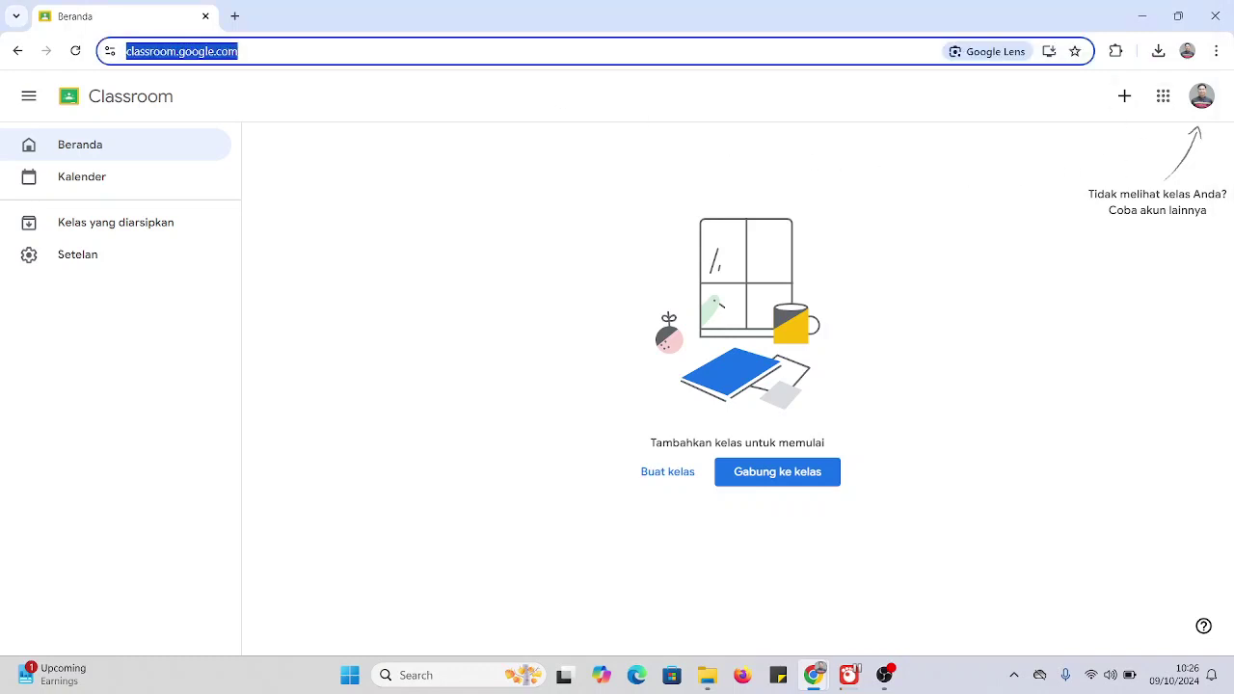
{"action": "left_click", "coordinate": [434, 51]}
{"action": "left_click_drag", "start_coordinate": [276, 51], "coordinate": [158, 51]}
{"action": "left_click", "coordinate": [313, 52]}
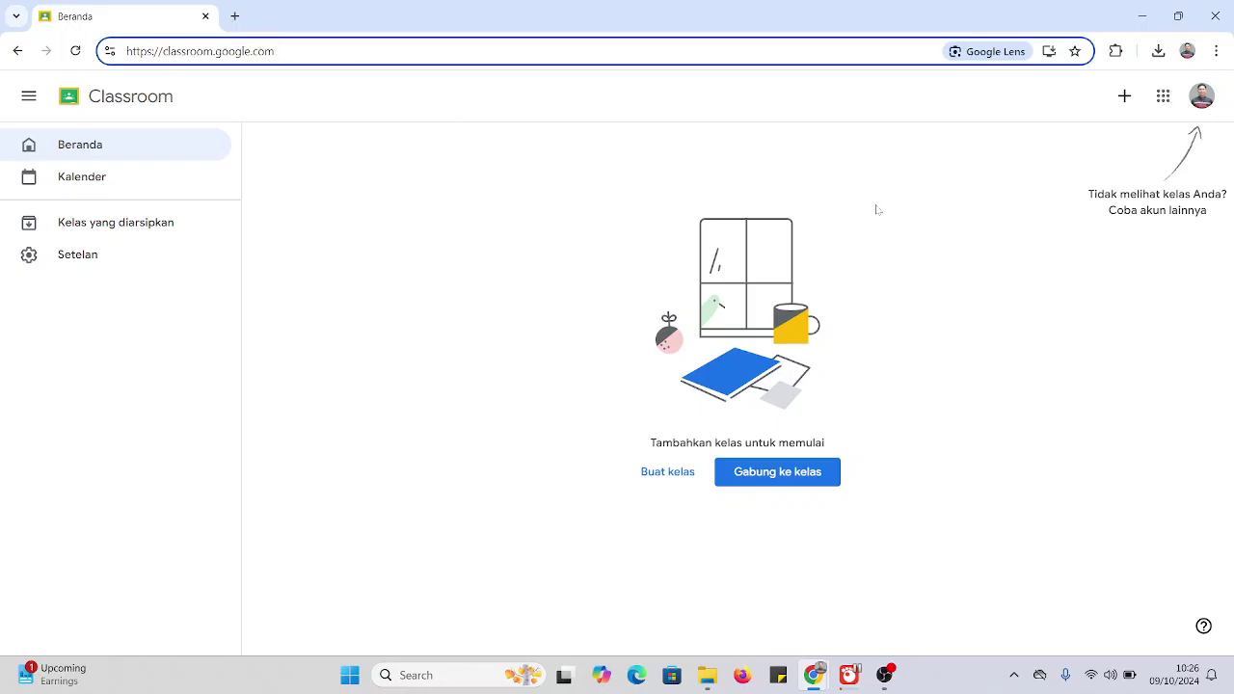
{"action": "key", "text": "ctrl+shift+Left"}
{"action": "key", "text": "ctrl+shift+Left"}
{"action": "key", "text": "ctrl+shift+Left"}
{"action": "key", "text": "ctrl+shift+Left"}
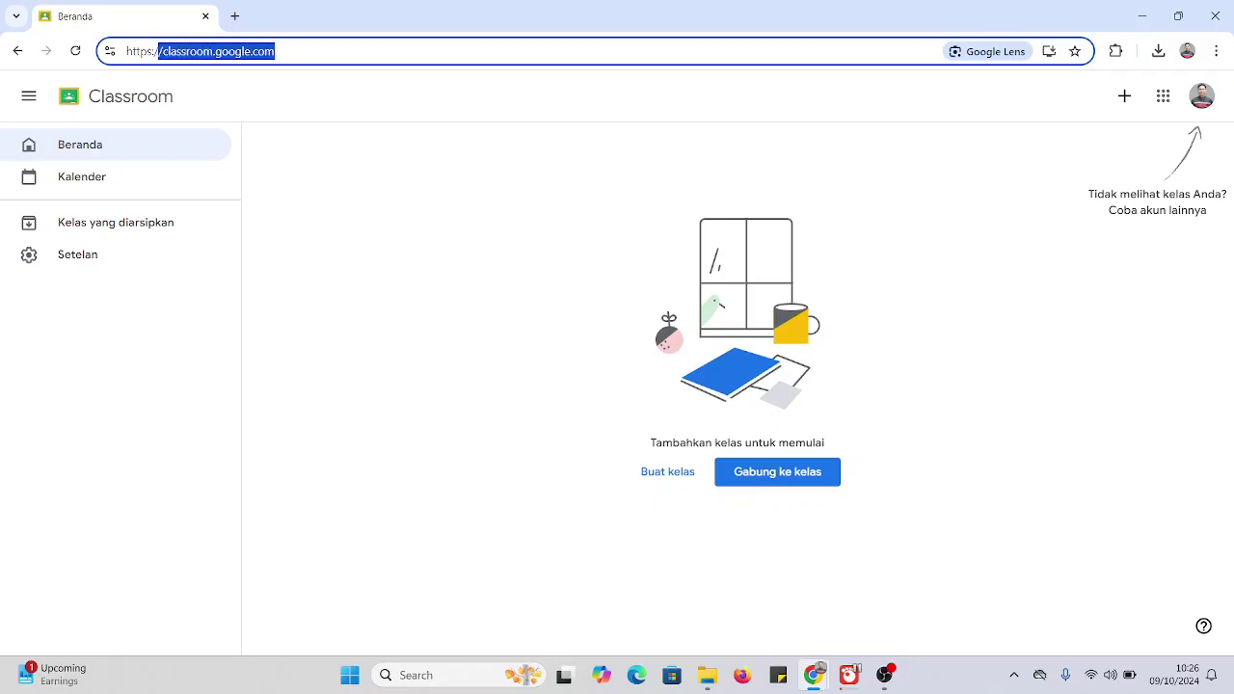
{"action": "key", "text": "shift+Right"}
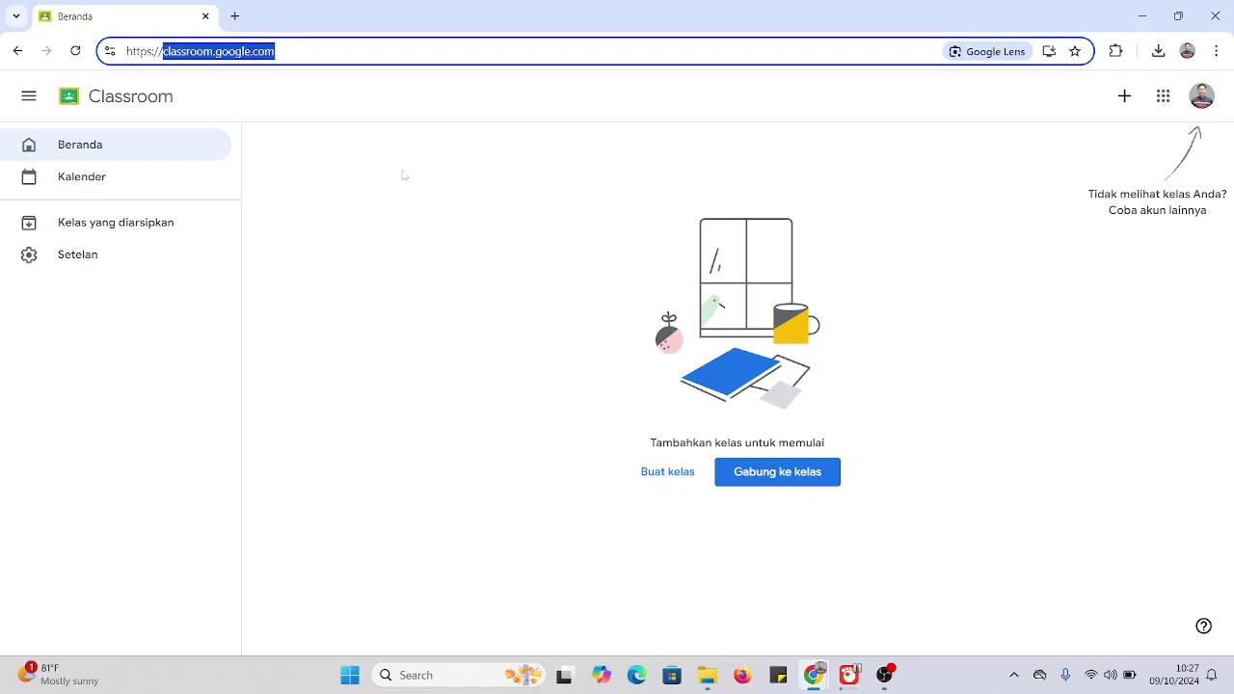
{"action": "left_click", "coordinate": [518, 220]}
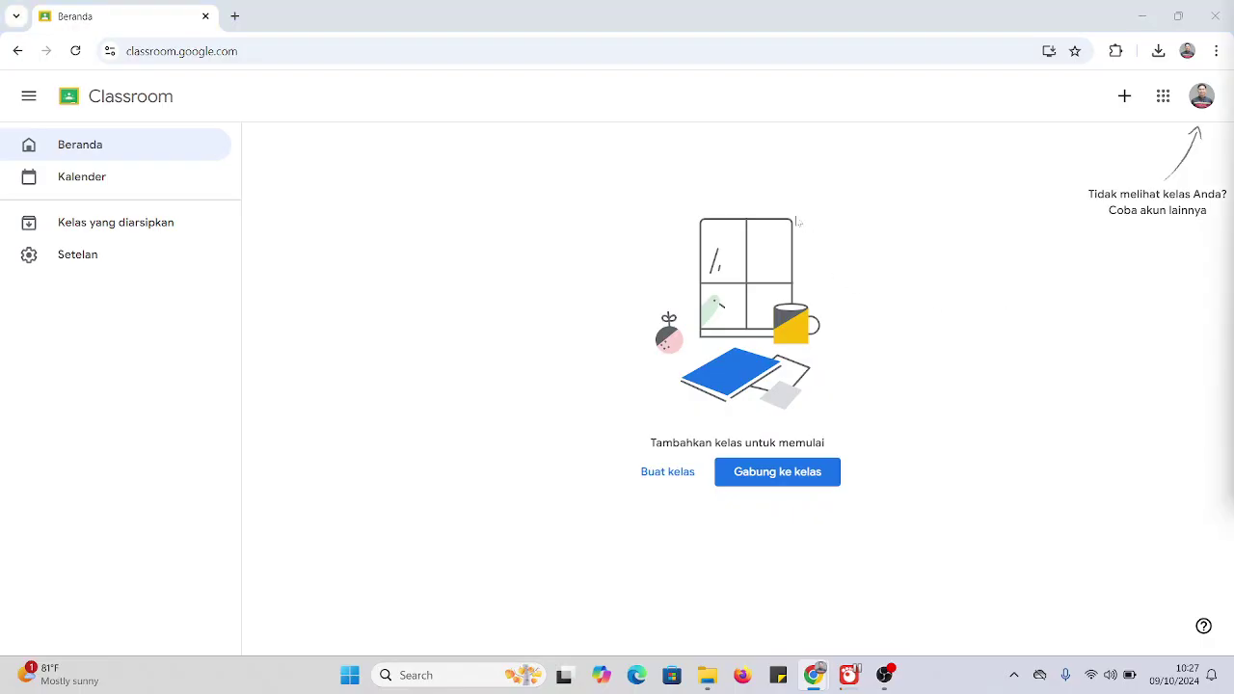
- Start creating a class and accept the notice that Classroom is not being used at a school with students
{"action": "left_click", "coordinate": [1124, 98]}
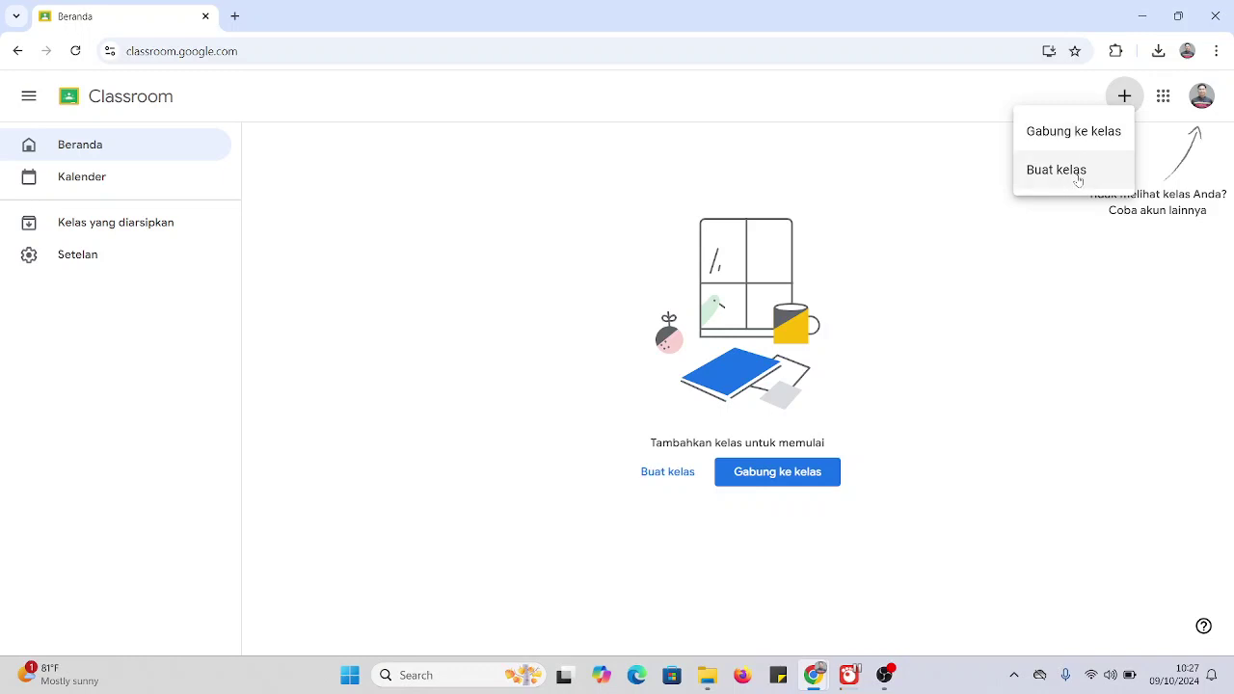
{"action": "left_click", "coordinate": [1077, 174]}
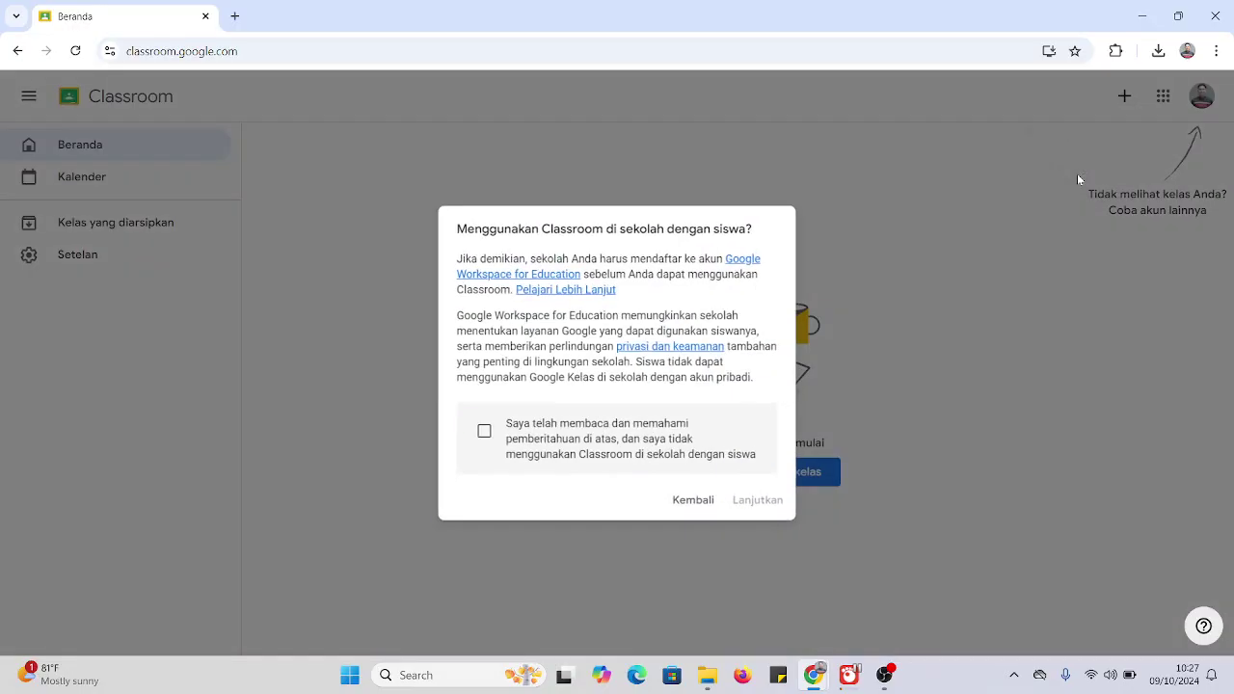
{"action": "left_click", "coordinate": [524, 435]}
{"action": "left_click", "coordinate": [763, 506]}
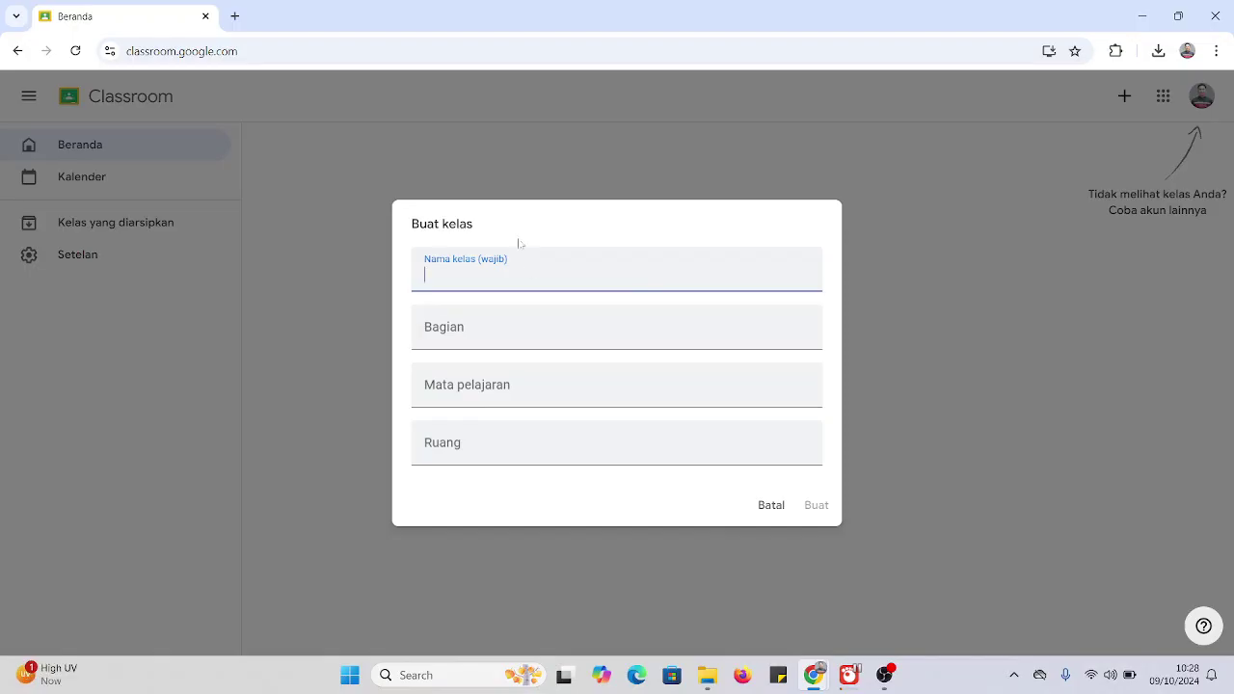
- Look over the section, subject and room fields of the new class form
{"action": "left_click", "coordinate": [447, 324]}
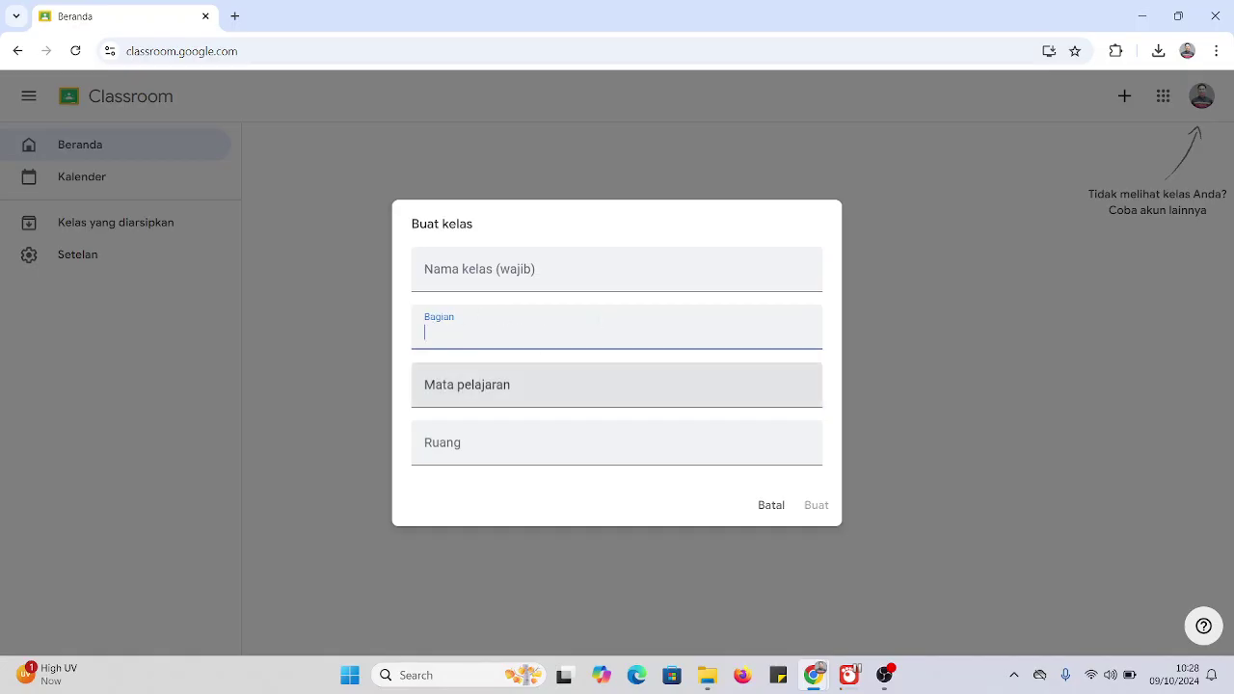
{"action": "left_click", "coordinate": [451, 385]}
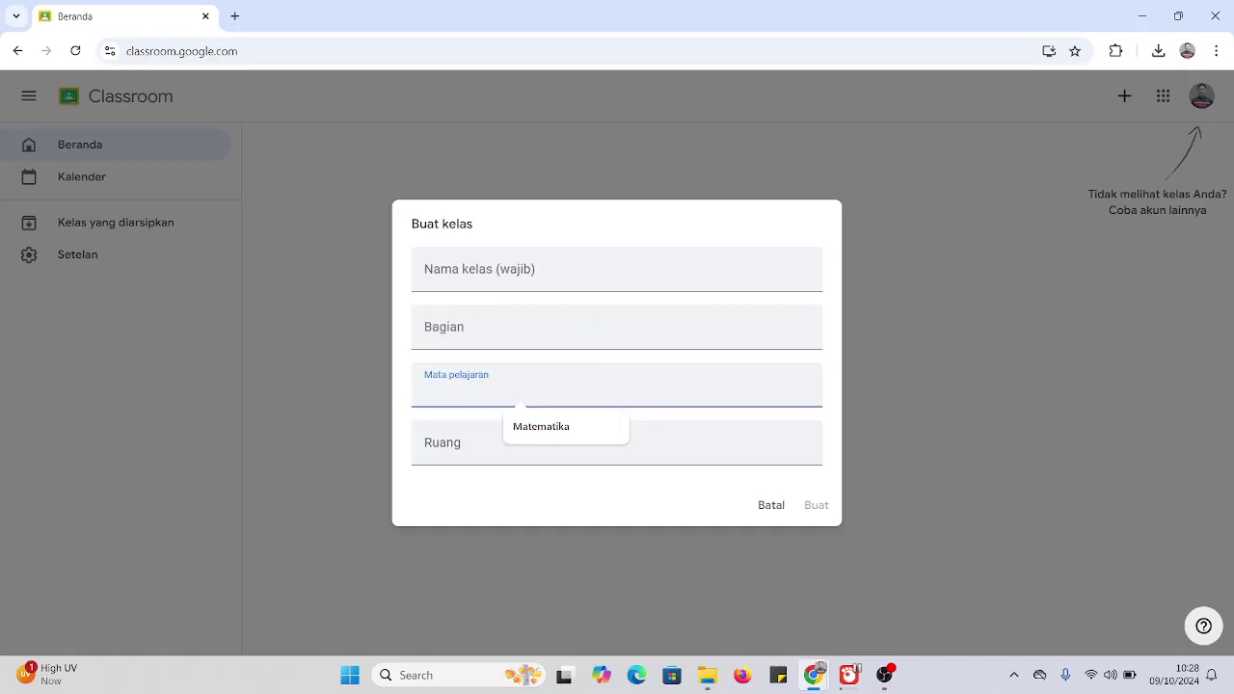
{"action": "left_click", "coordinate": [585, 440]}
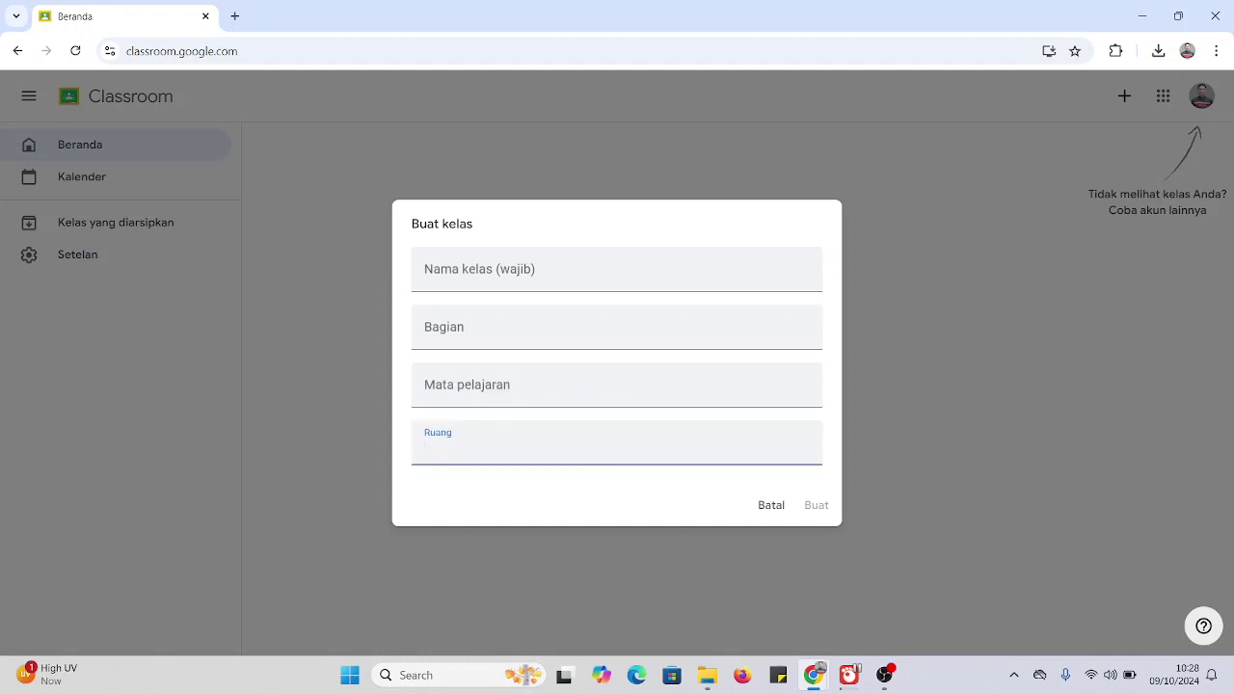
- Name the new class "Matematika Kelas 9" and set its section to A
{"action": "left_click", "coordinate": [457, 270]}
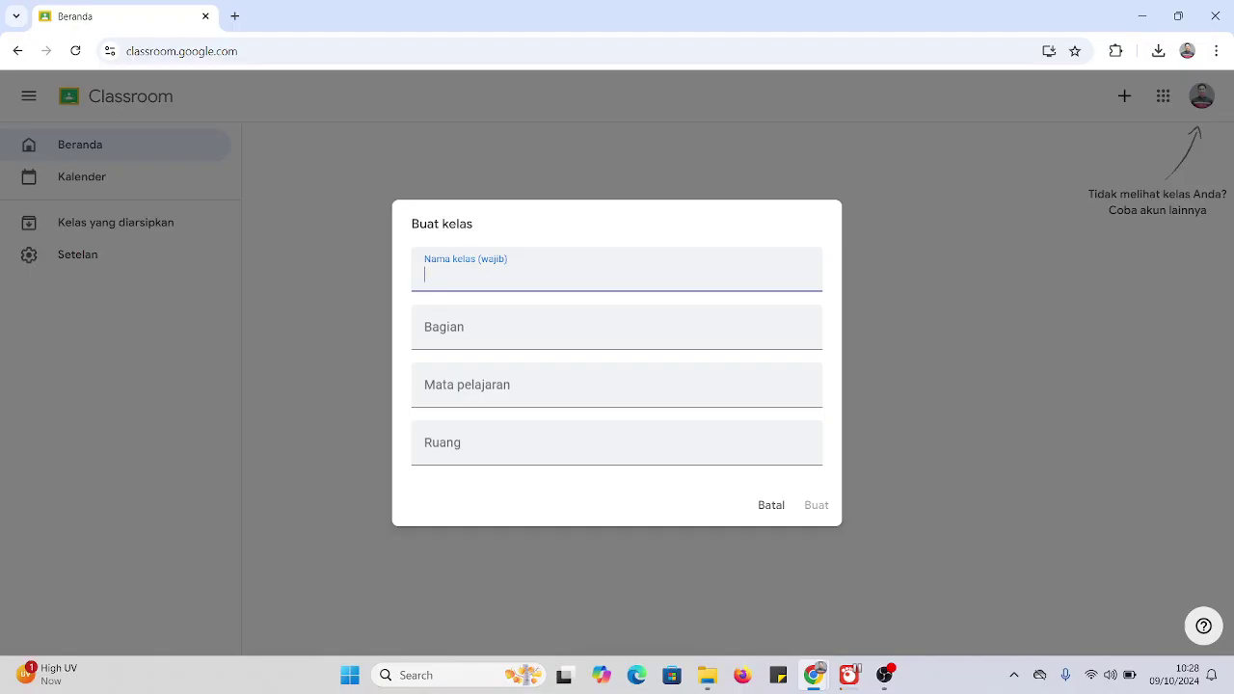
{"action": "type", "text": "Matematika Ke"}
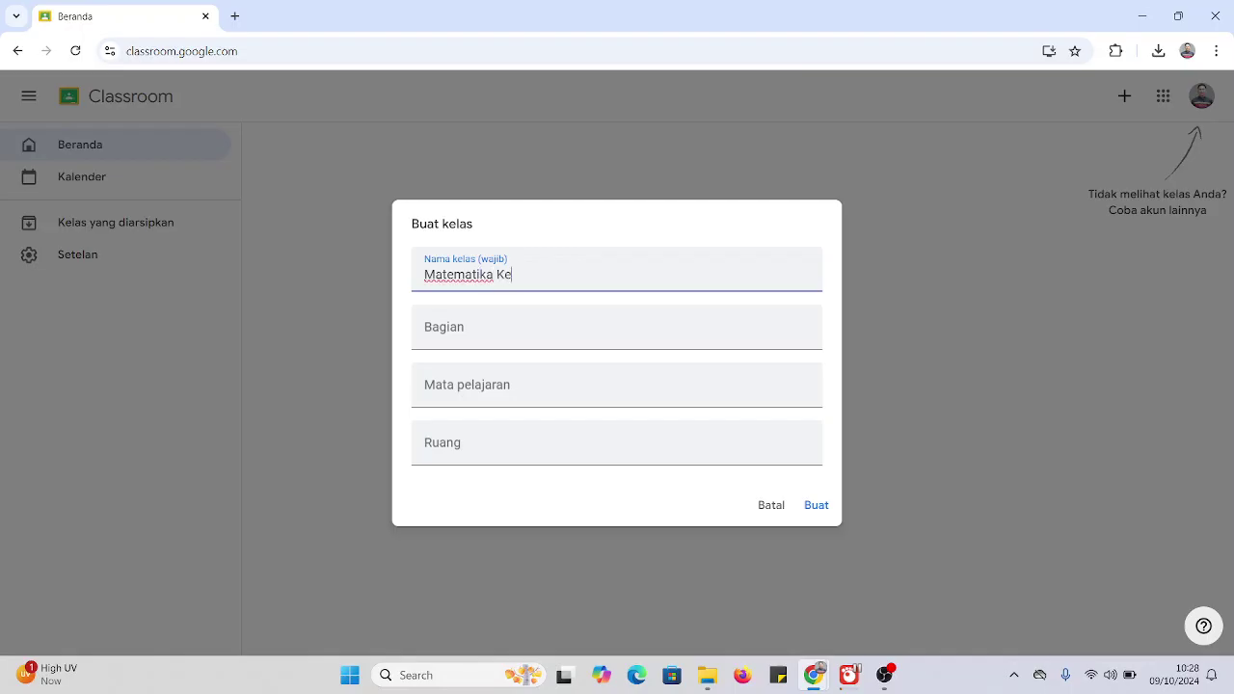
{"action": "type", "text": "las 9"}
{"action": "left_click", "coordinate": [506, 347]}
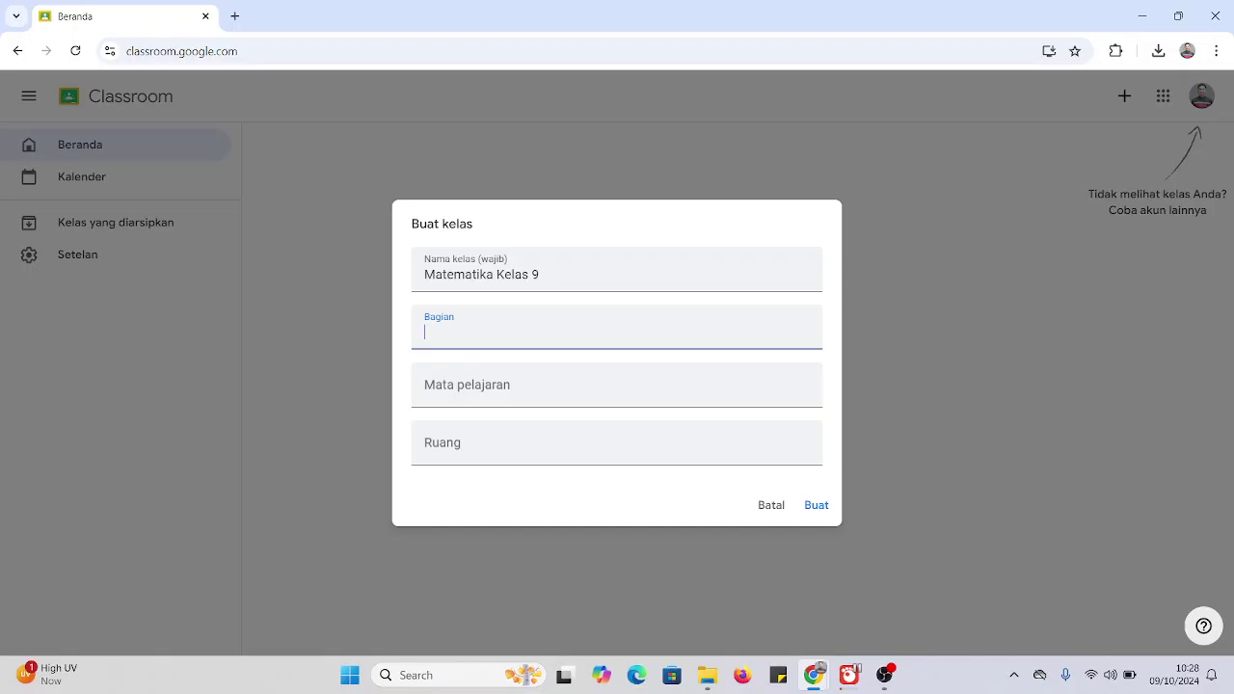
{"action": "type", "text": "A"}
- Set the subject to Matematika and the room to "IV A", then create the class and dismiss the forum image announcement
{"action": "left_click", "coordinate": [459, 384]}
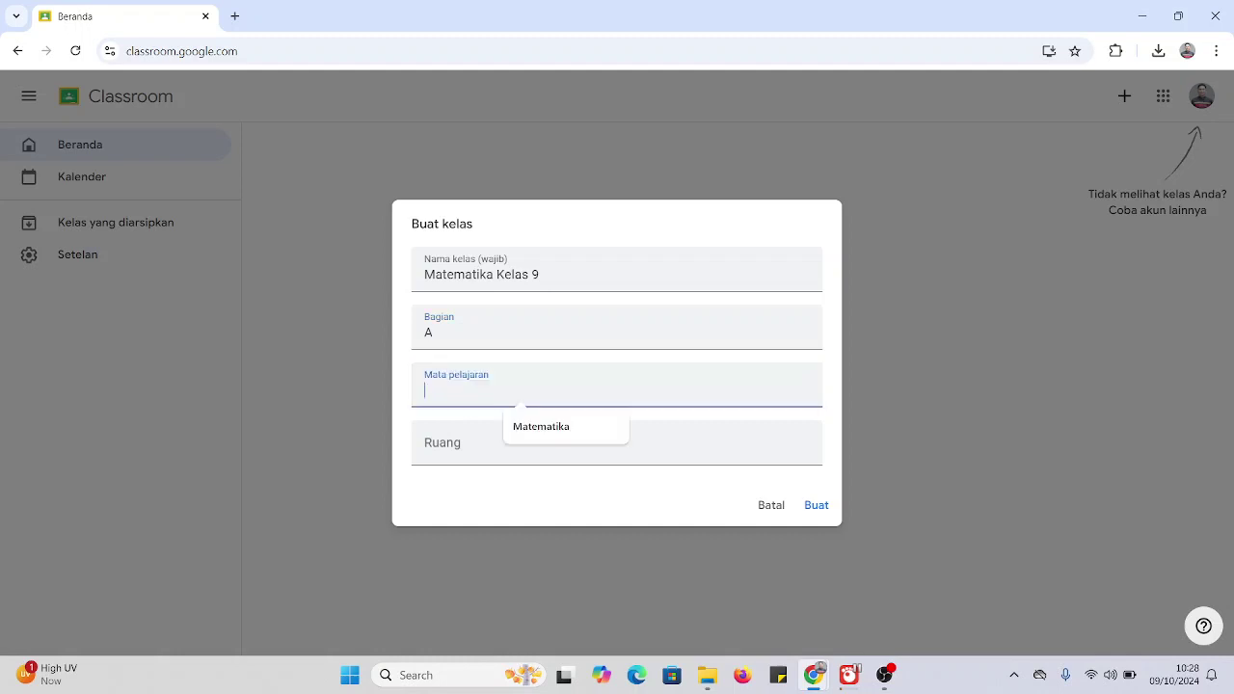
{"action": "left_click", "coordinate": [521, 426]}
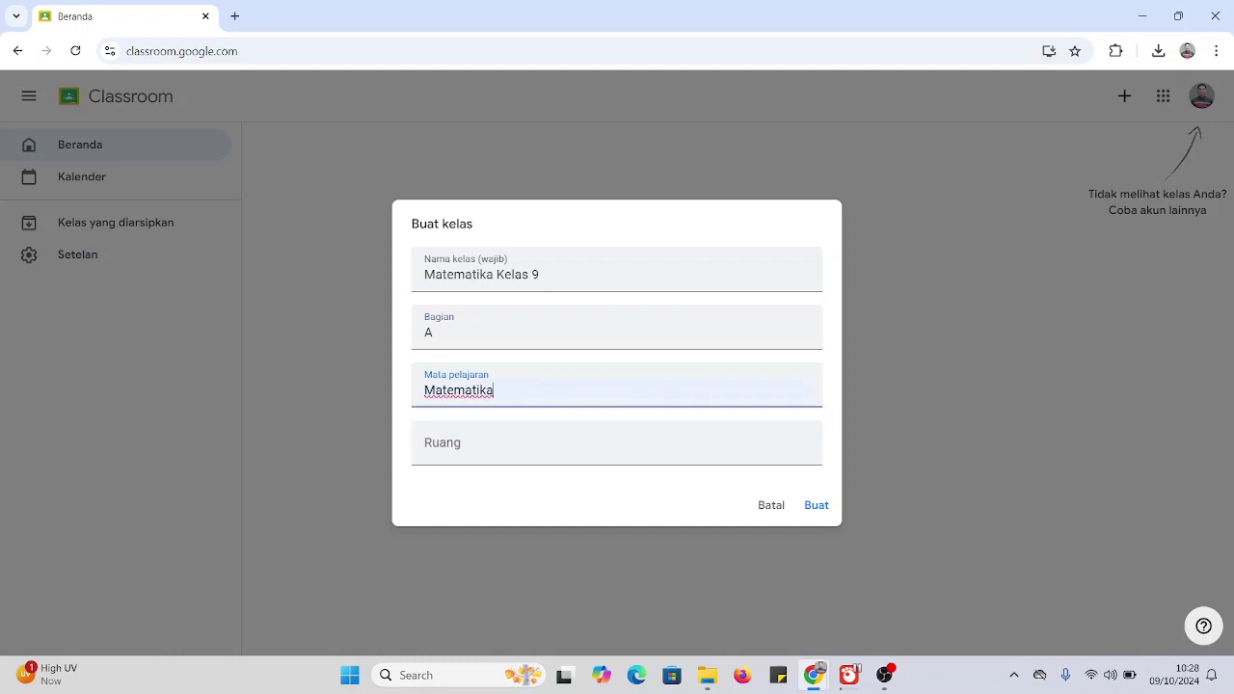
{"action": "left_click", "coordinate": [482, 502]}
{"action": "left_click", "coordinate": [486, 444]}
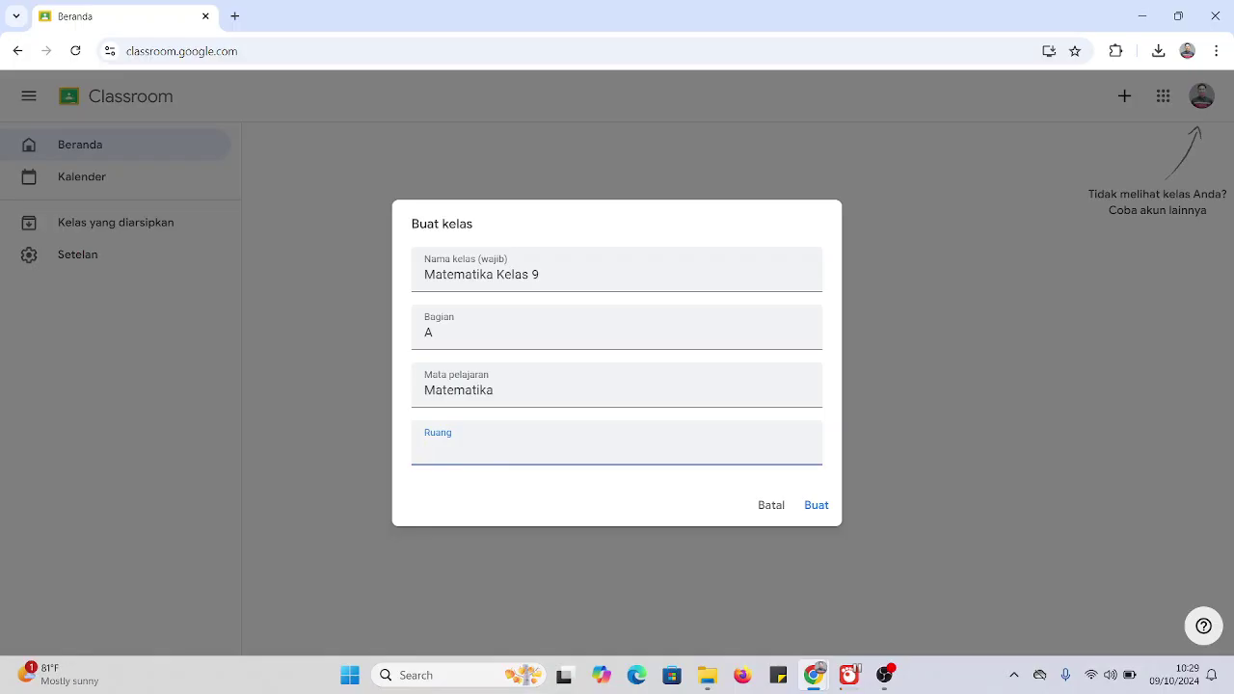
{"action": "type", "text": "IV A"}
{"action": "left_click", "coordinate": [817, 505]}
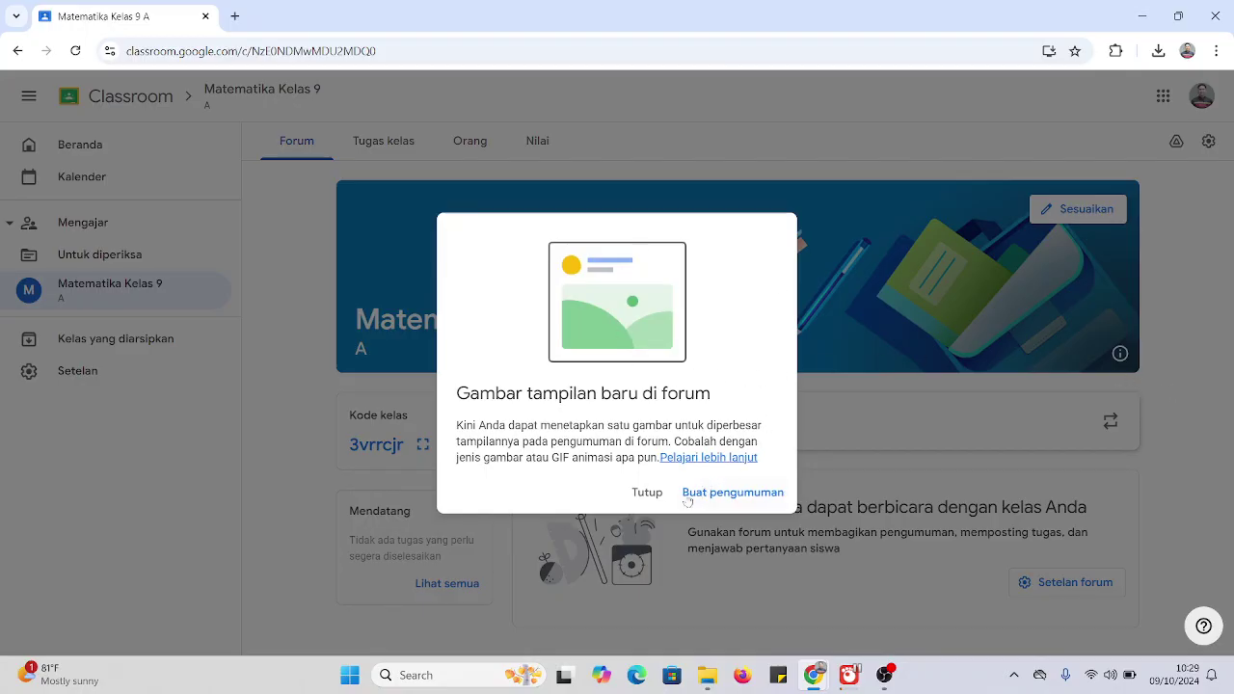
{"action": "left_click", "coordinate": [644, 493]}
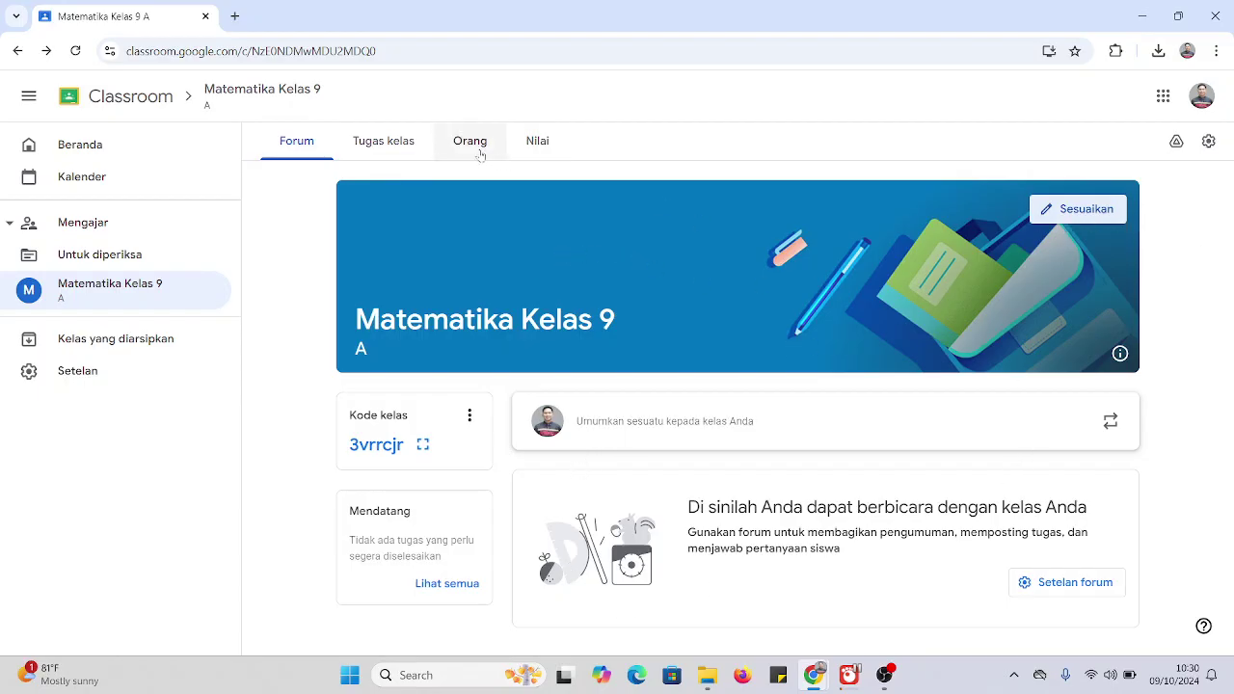
- Look through the new class's classwork, people and grades pages
{"action": "left_click", "coordinate": [408, 140]}
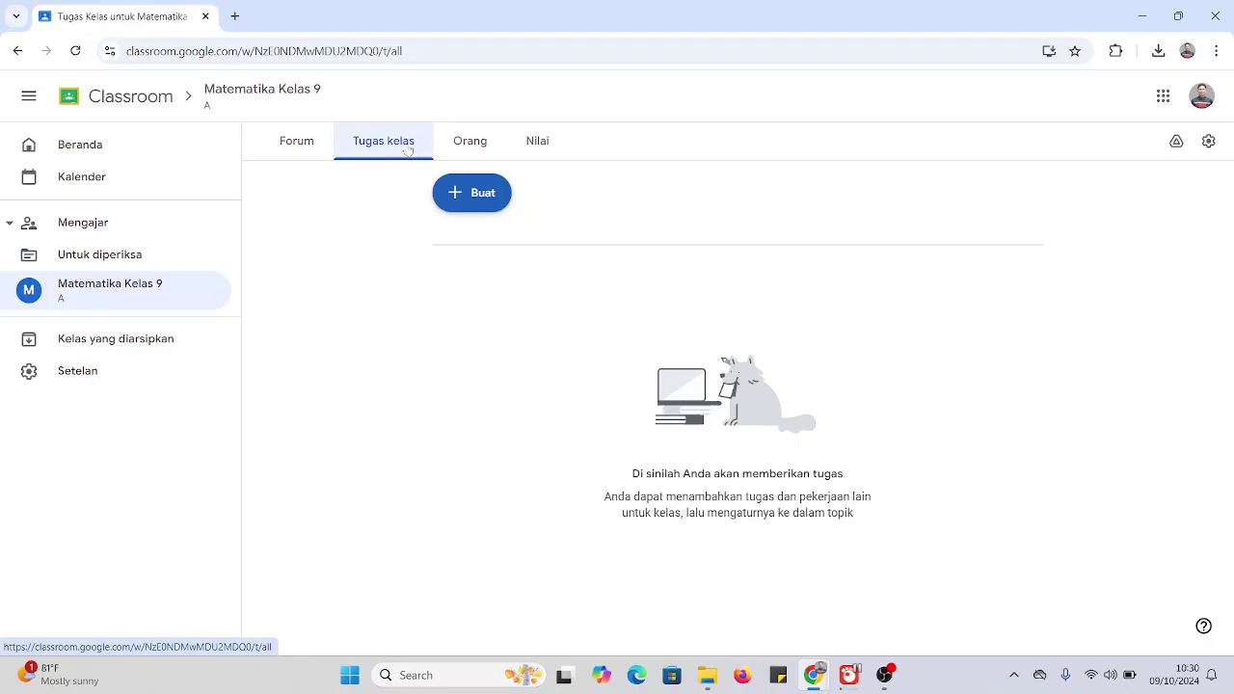
{"action": "left_click", "coordinate": [464, 141]}
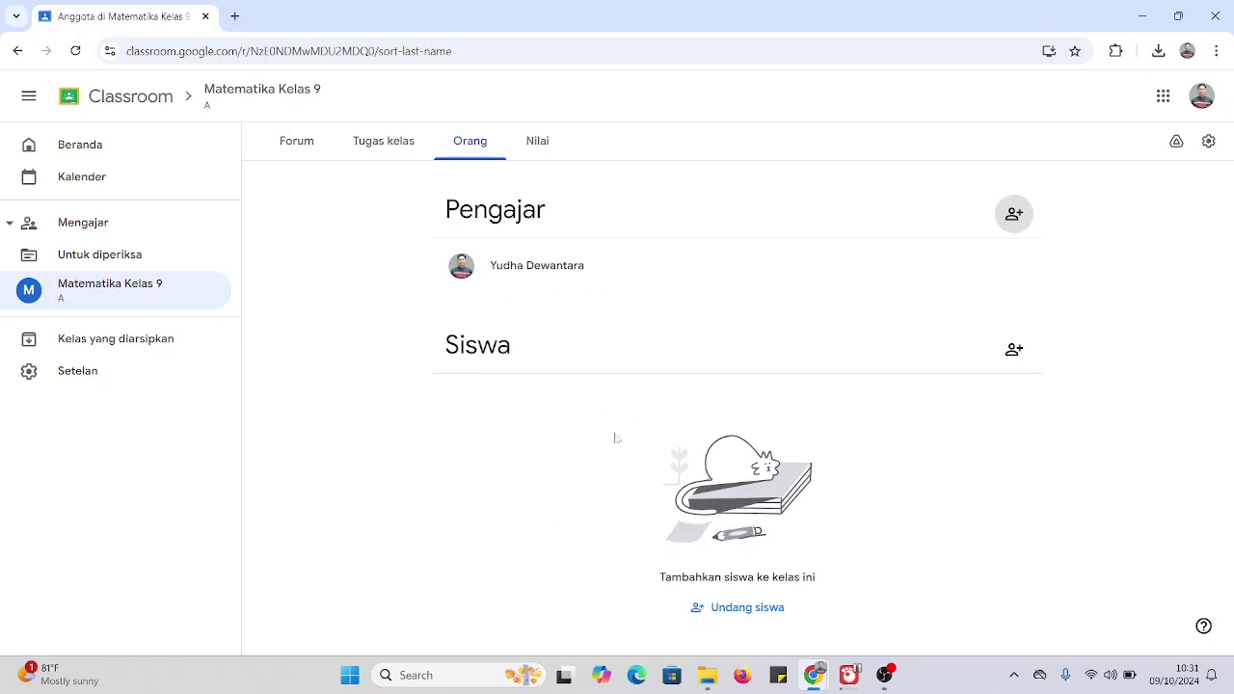
{"action": "left_click", "coordinate": [526, 147]}
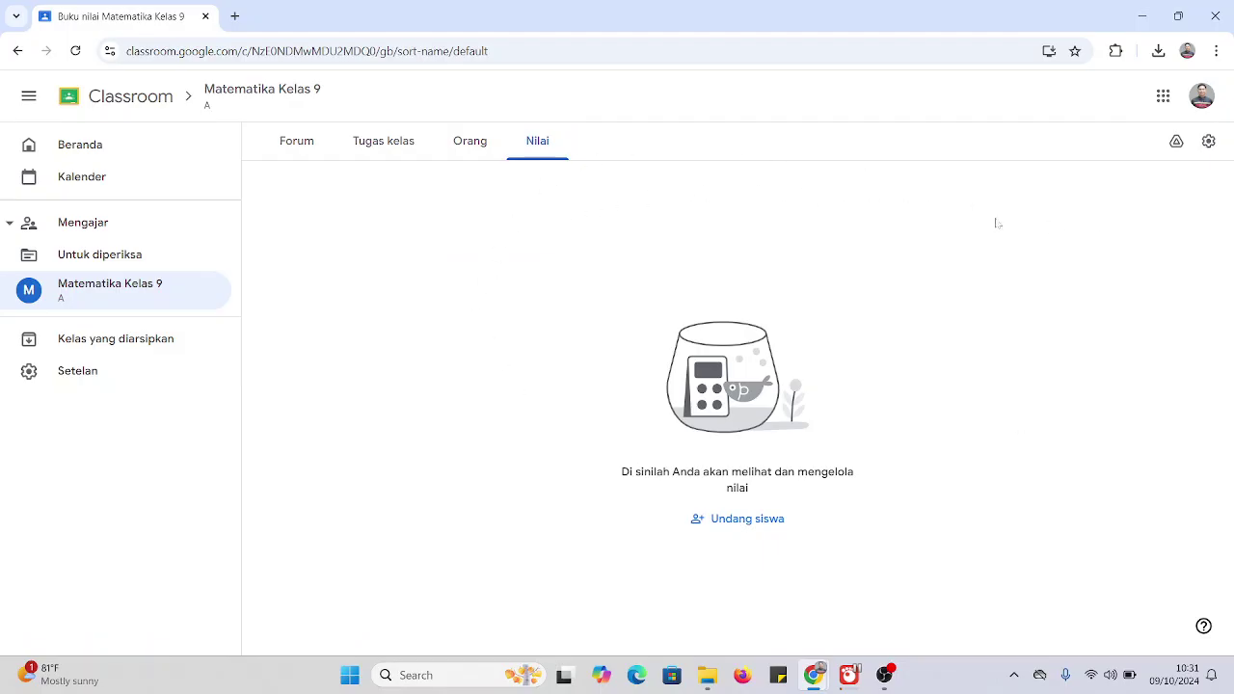
- Return to the class forum and view the class code enlarged, closing the display when finished
{"action": "left_click", "coordinate": [309, 143]}
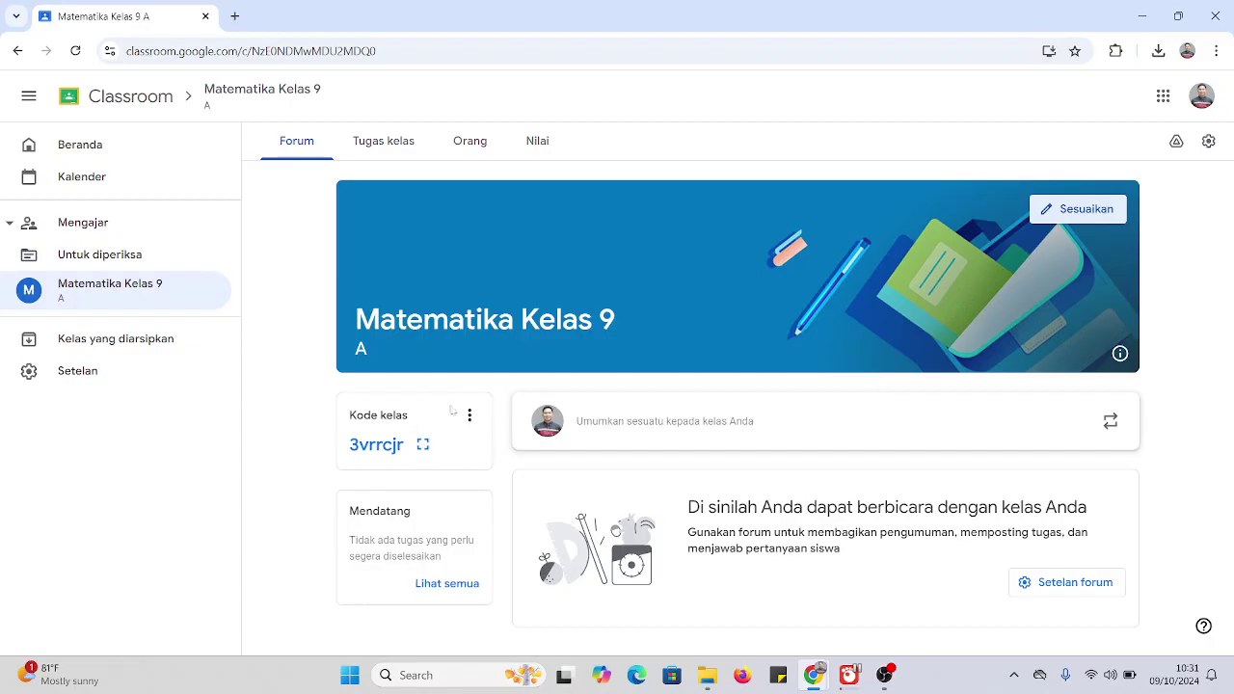
{"action": "left_click", "coordinate": [470, 414]}
{"action": "left_click", "coordinate": [423, 450]}
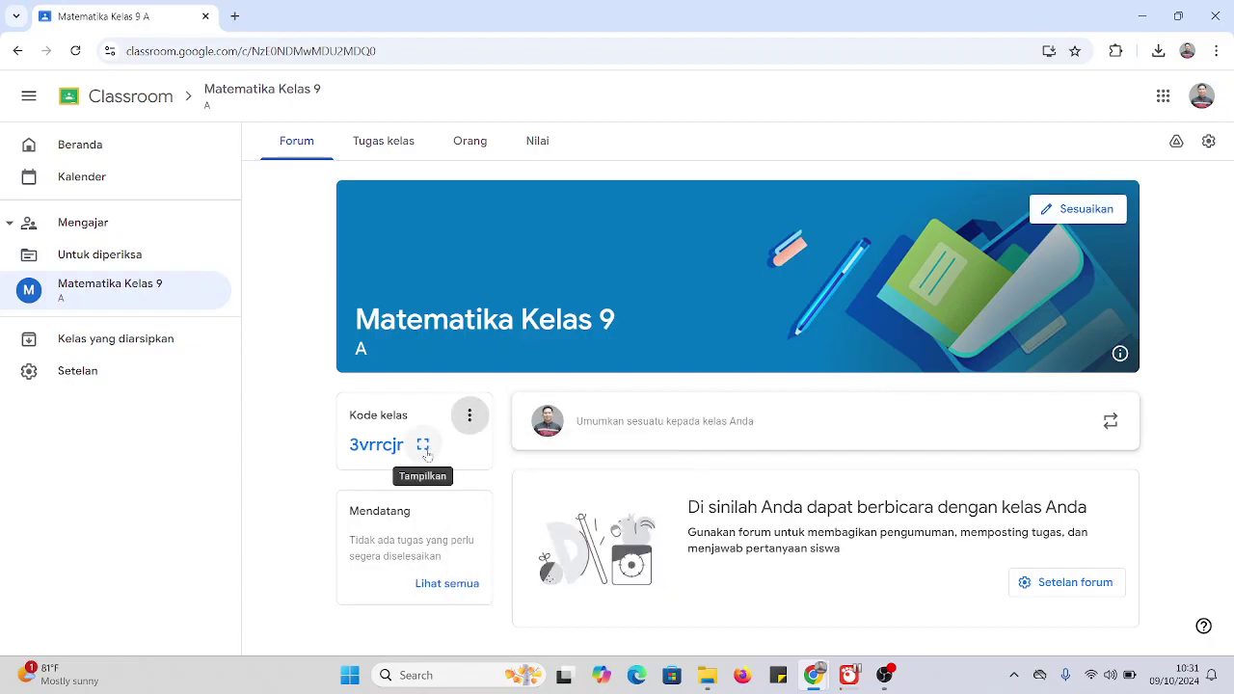
{"action": "left_click", "coordinate": [424, 446]}
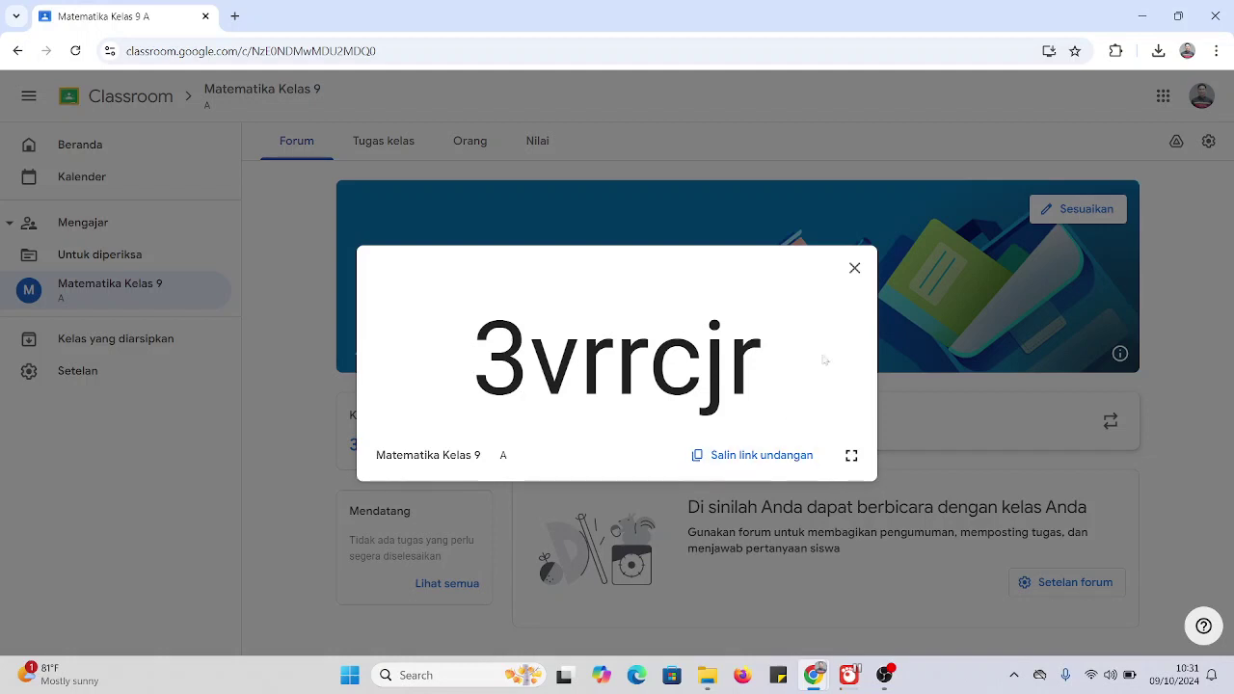
{"action": "left_click", "coordinate": [854, 268]}
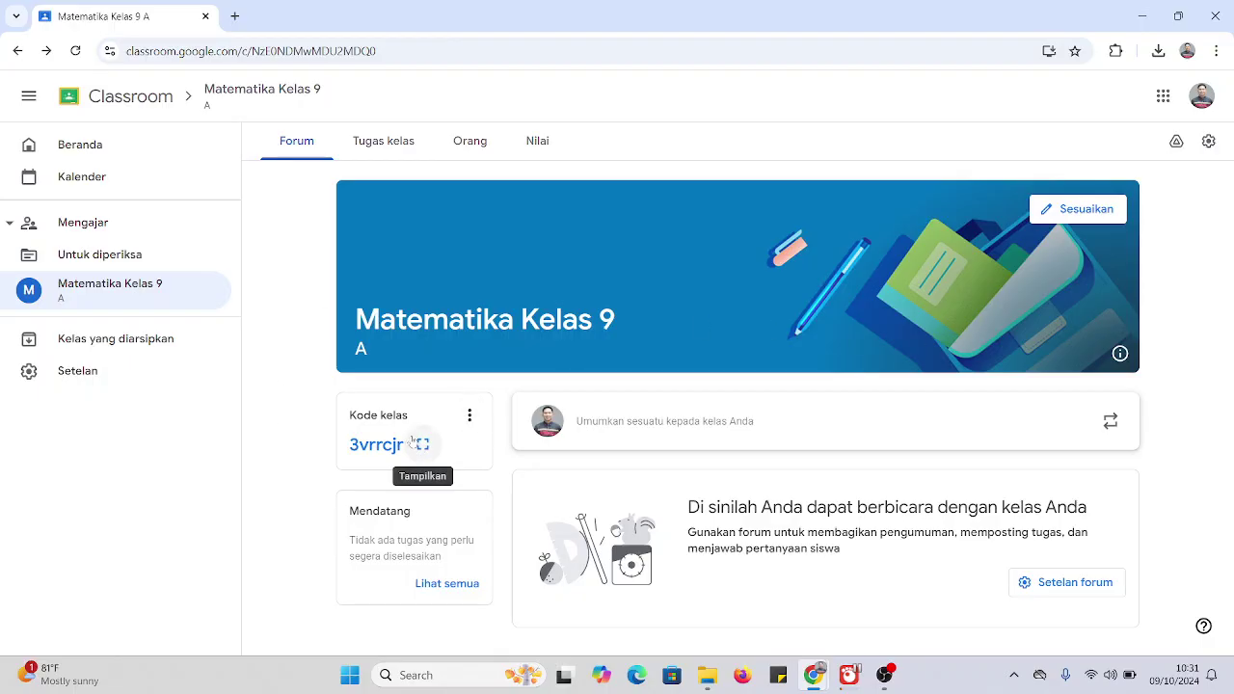
{"action": "left_click", "coordinate": [421, 443]}
{"action": "left_click_drag", "start_coordinate": [468, 356], "coordinate": [798, 378]}
{"action": "left_click", "coordinate": [798, 376]}
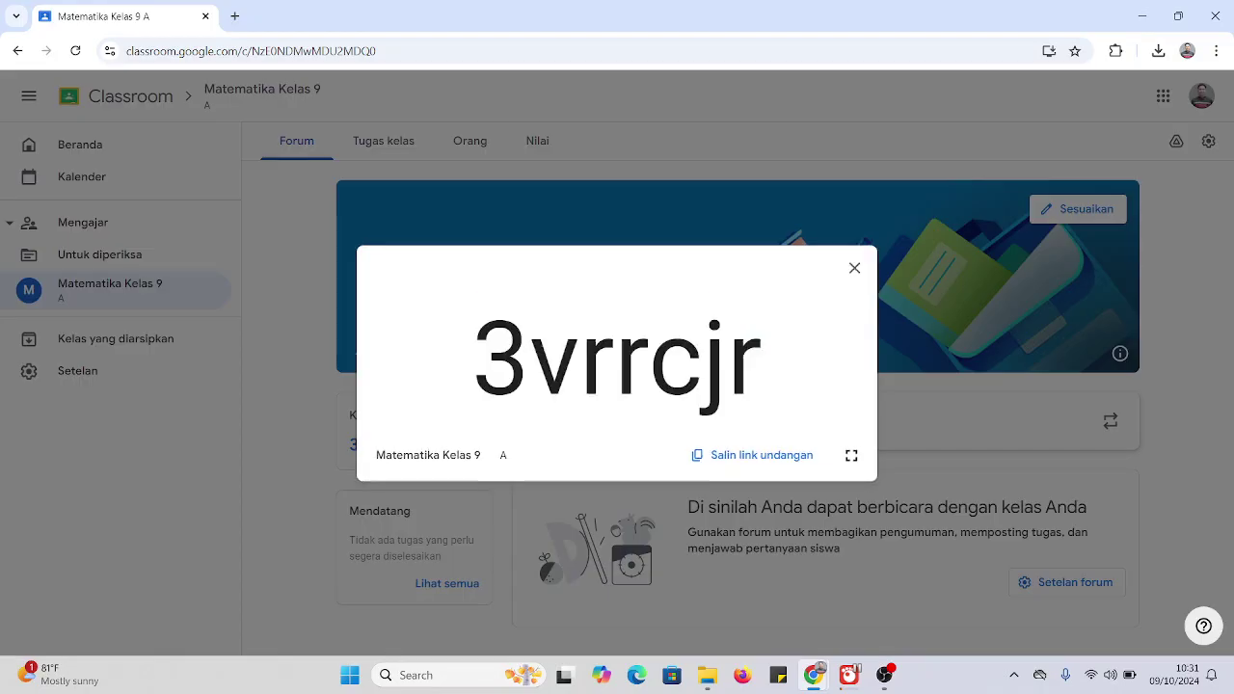
{"action": "left_click", "coordinate": [850, 274]}
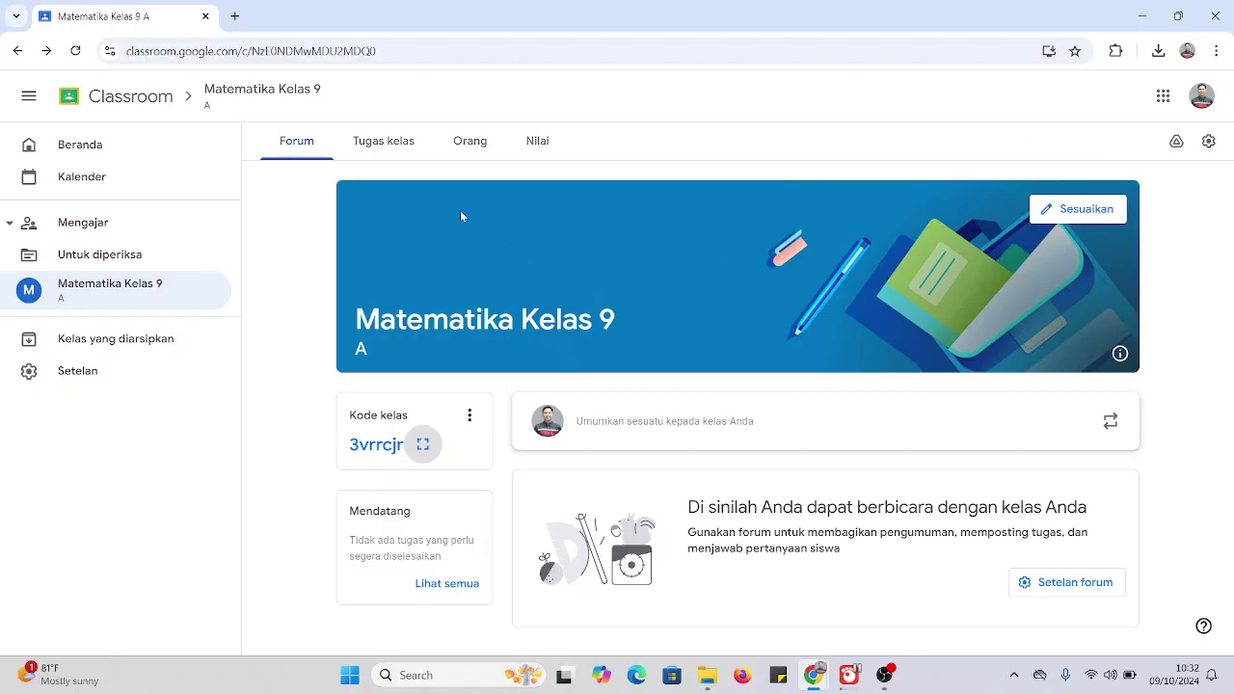
- Examine the teacher invitation form on the class's people page and close it without inviting anyone
{"action": "left_click", "coordinate": [474, 149]}
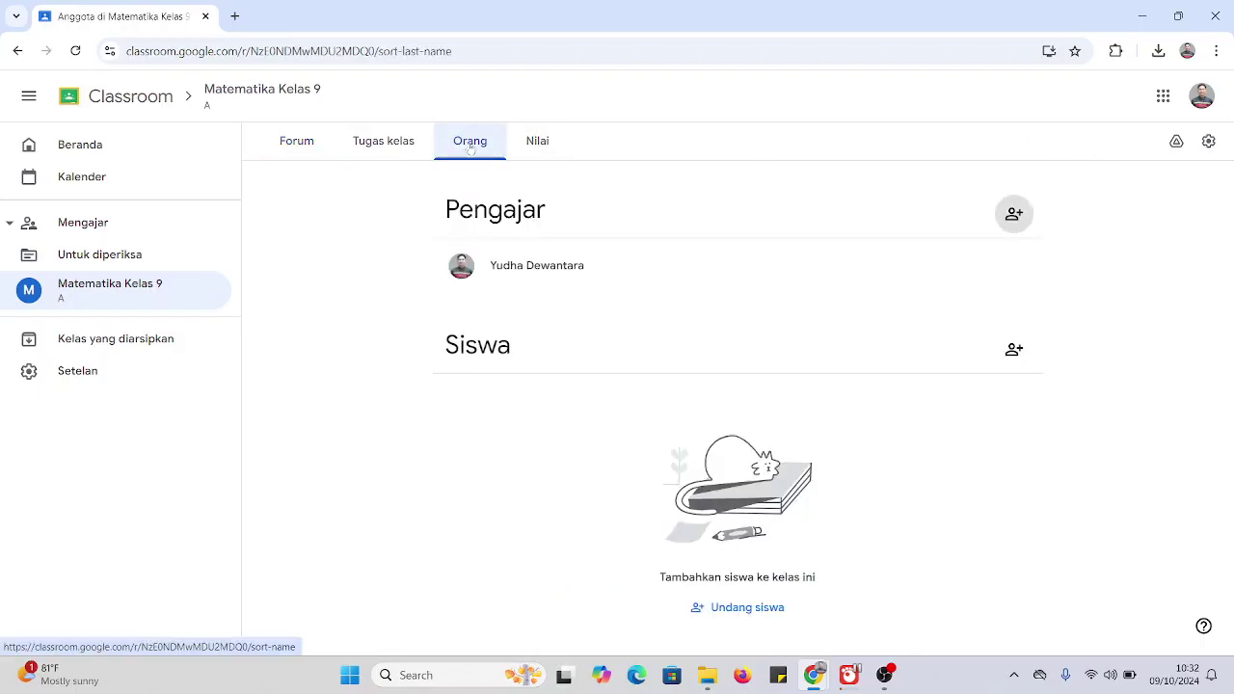
{"action": "left_click", "coordinate": [1011, 216]}
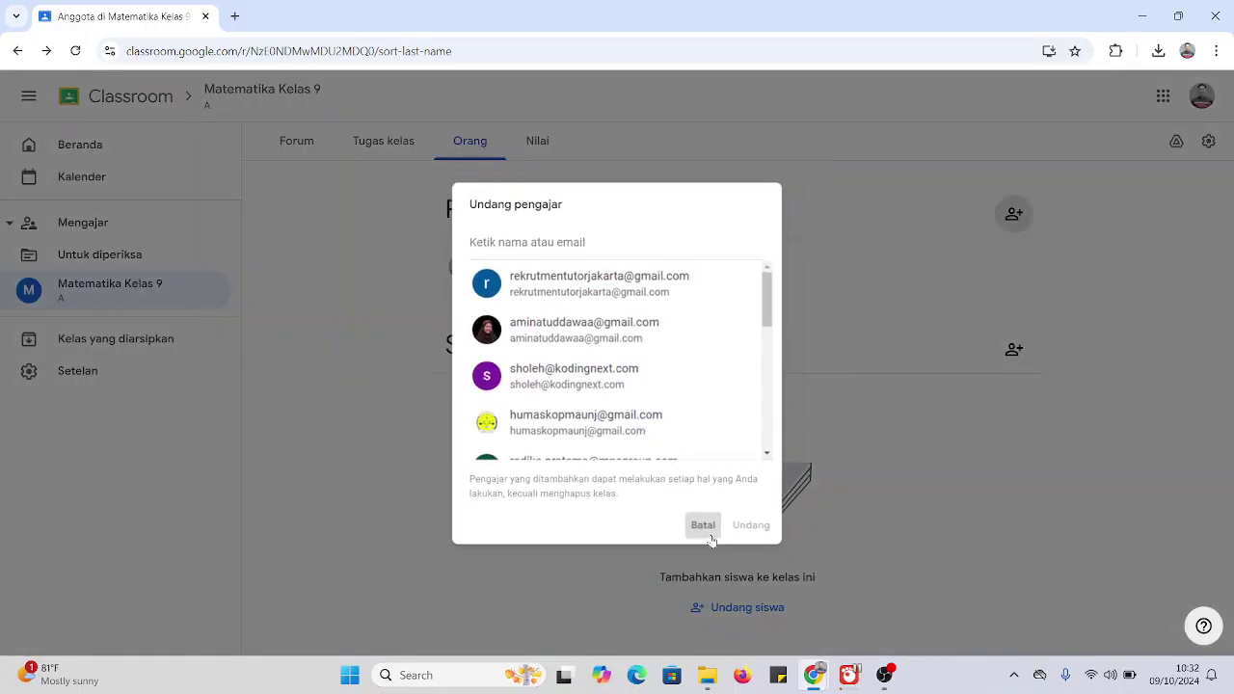
{"action": "left_click", "coordinate": [709, 535]}
- Examine the student invitation form with its invite link, close it without inviting anyone, and return to the class forum
{"action": "left_click", "coordinate": [1012, 350]}
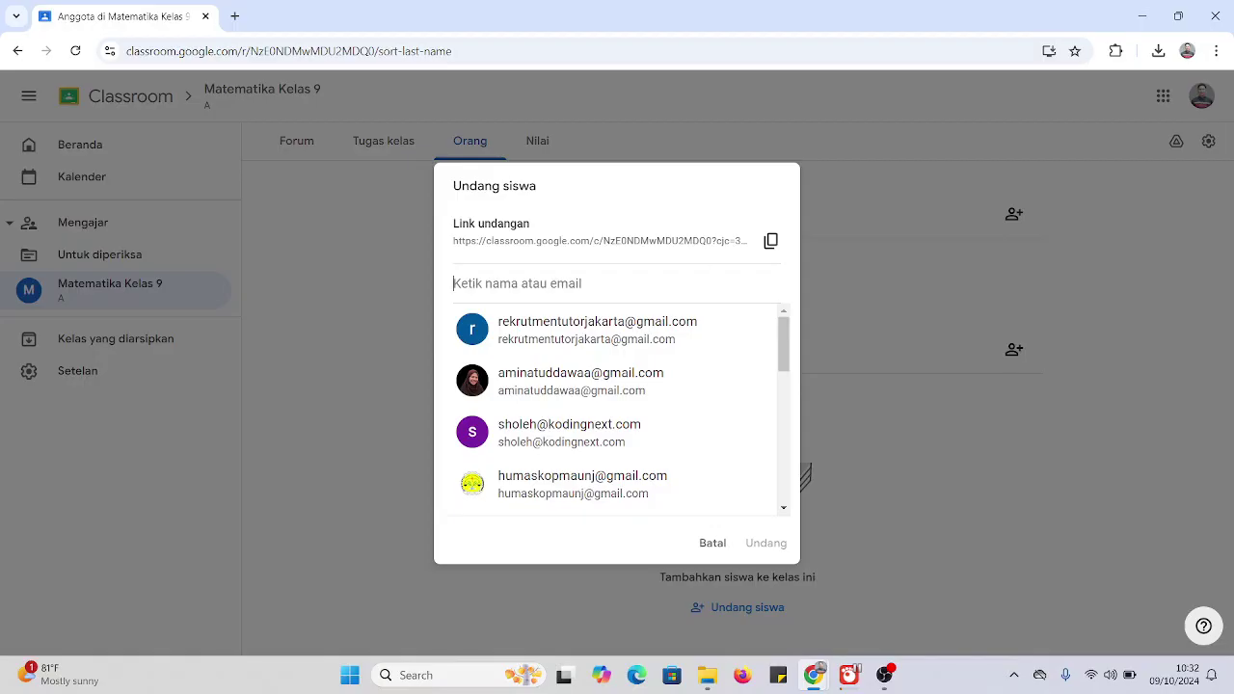
{"action": "left_click", "coordinate": [712, 543]}
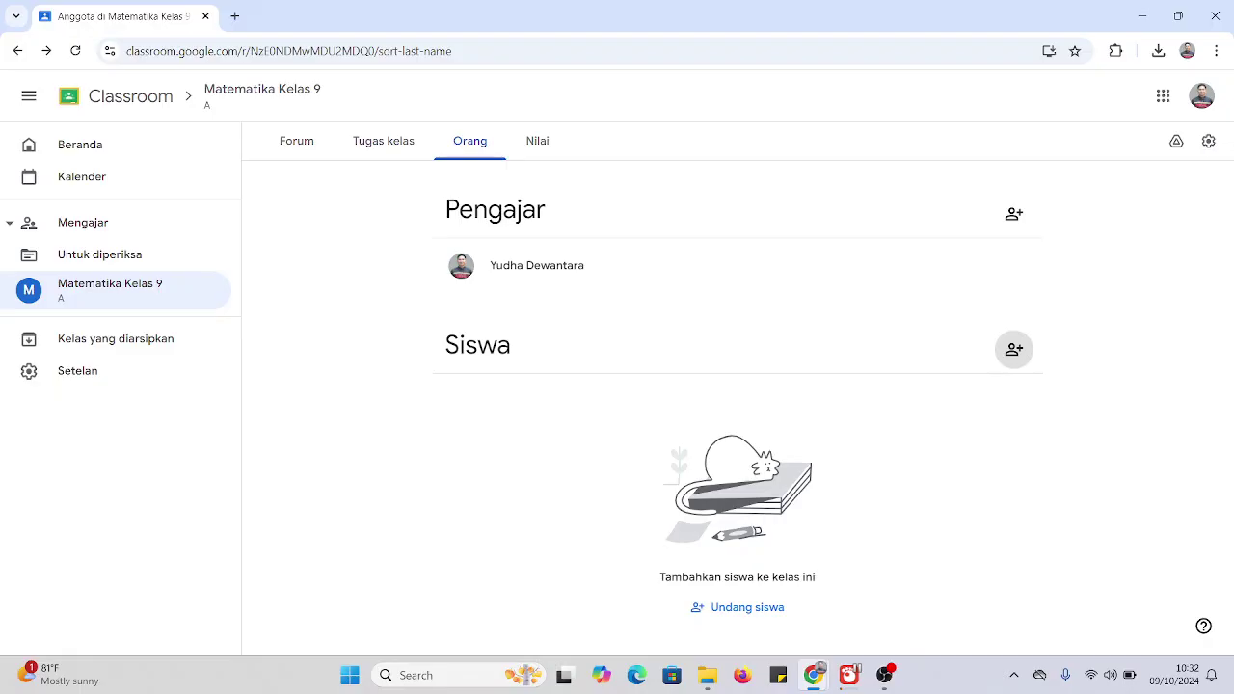
{"action": "left_click", "coordinate": [1014, 349]}
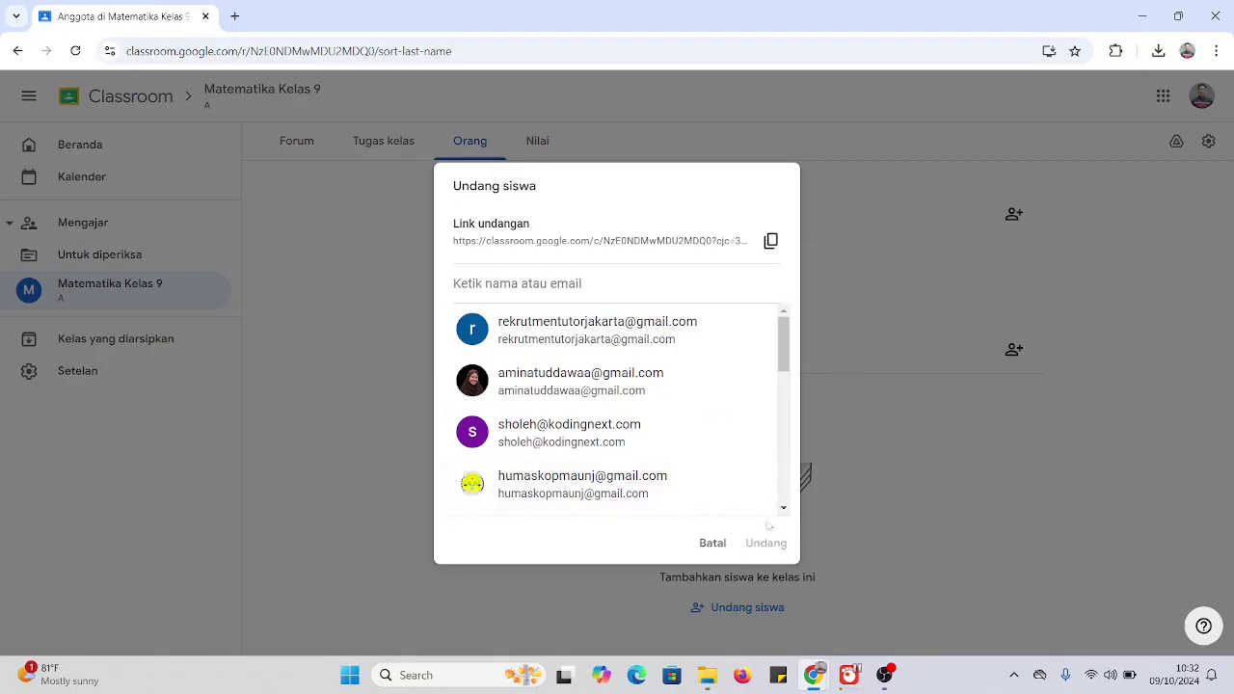
{"action": "left_click", "coordinate": [711, 544]}
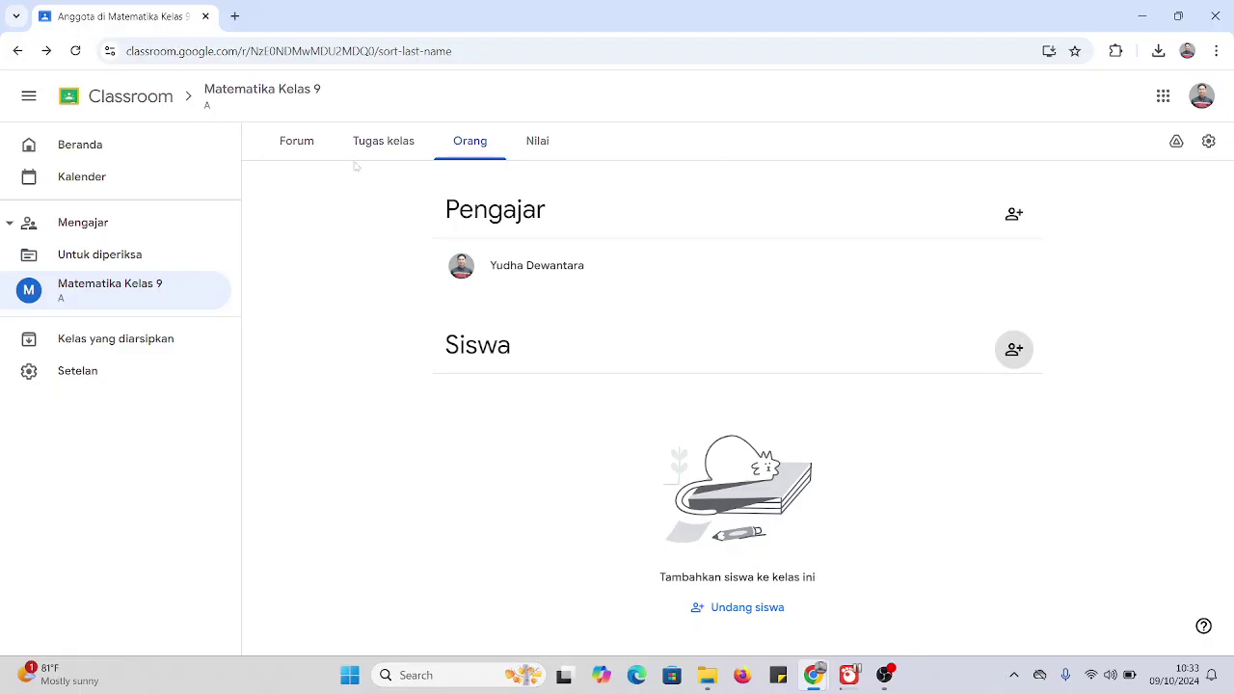
{"action": "left_click", "coordinate": [297, 142]}
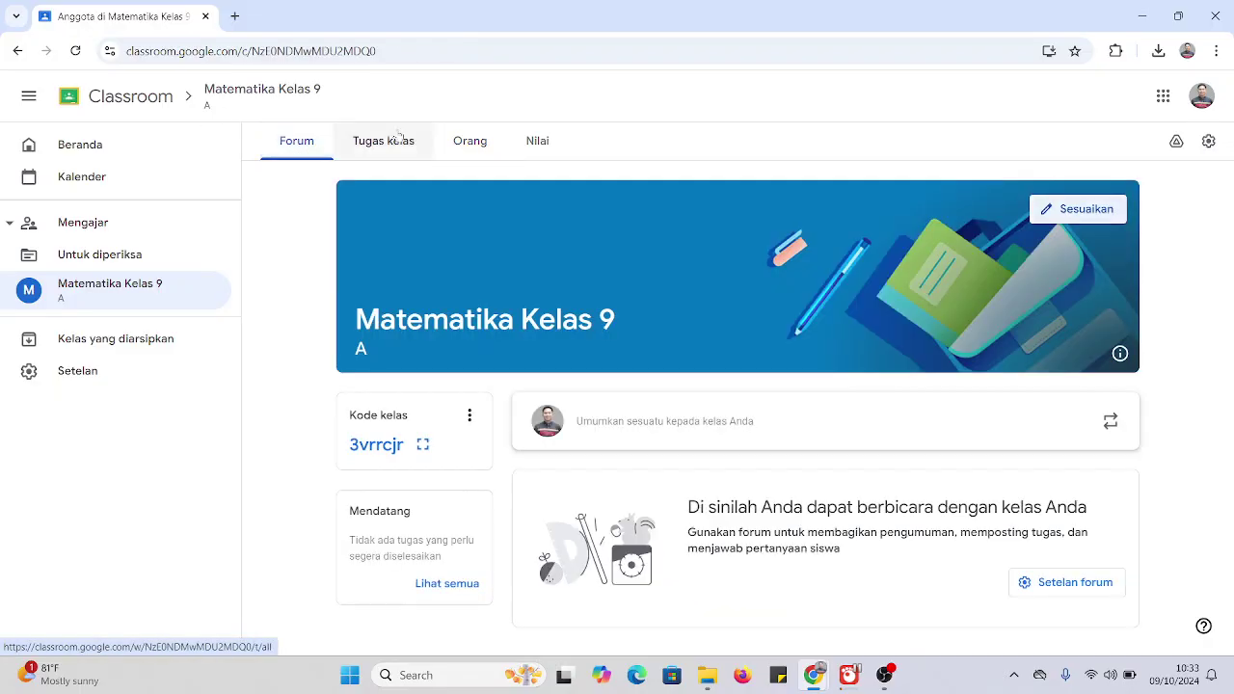
- Open the class settings and examine the class details, invitation code and forum sections
{"action": "left_click", "coordinate": [1208, 142]}
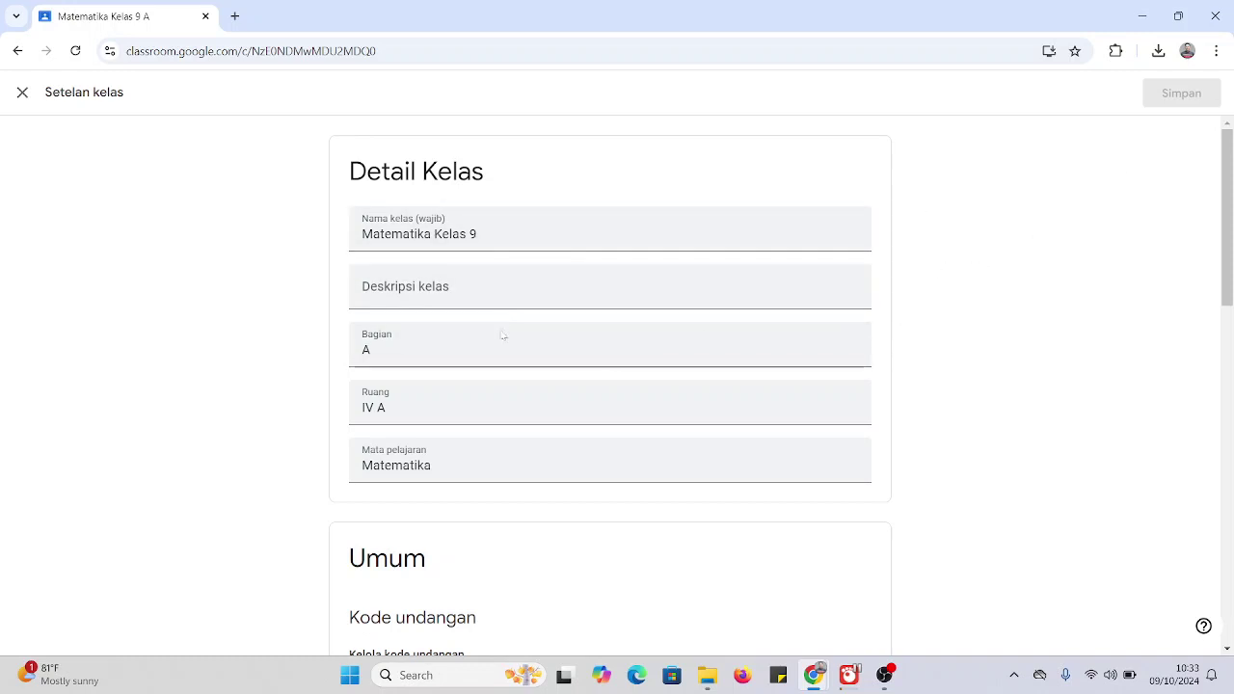
{"action": "scroll", "coordinate": [429, 217], "scroll_direction": "down", "scroll_amount": 1}
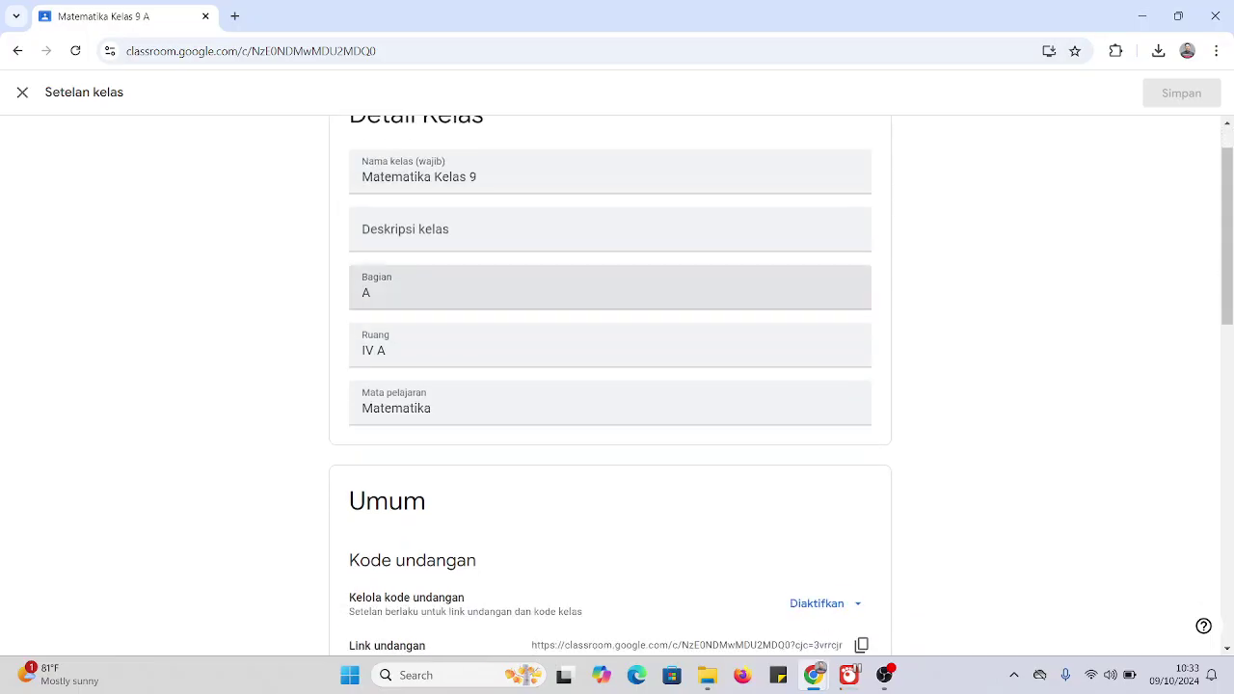
{"action": "scroll", "coordinate": [433, 330], "scroll_direction": "down", "scroll_amount": 1}
{"action": "scroll", "coordinate": [431, 165], "scroll_direction": "up", "scroll_amount": 1}
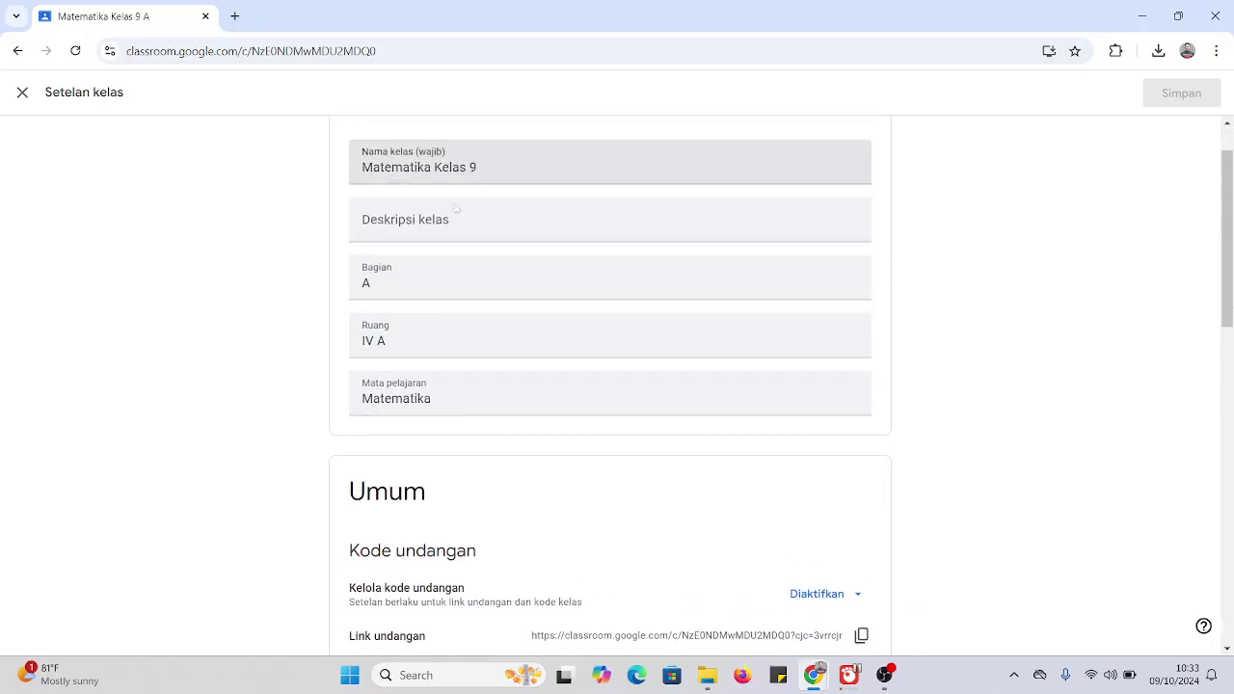
{"action": "scroll", "coordinate": [454, 331], "scroll_direction": "down", "scroll_amount": 3}
{"action": "scroll", "coordinate": [512, 362], "scroll_direction": "down", "scroll_amount": 1}
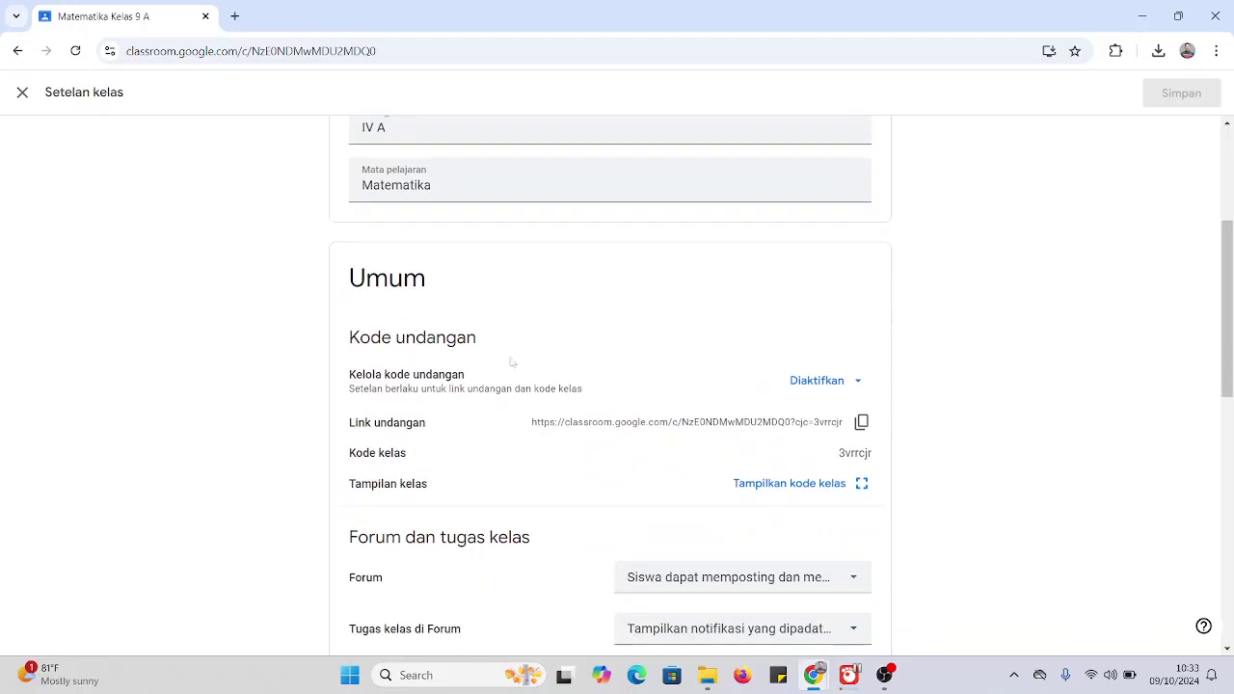
{"action": "scroll", "coordinate": [515, 358], "scroll_direction": "down", "scroll_amount": 2}
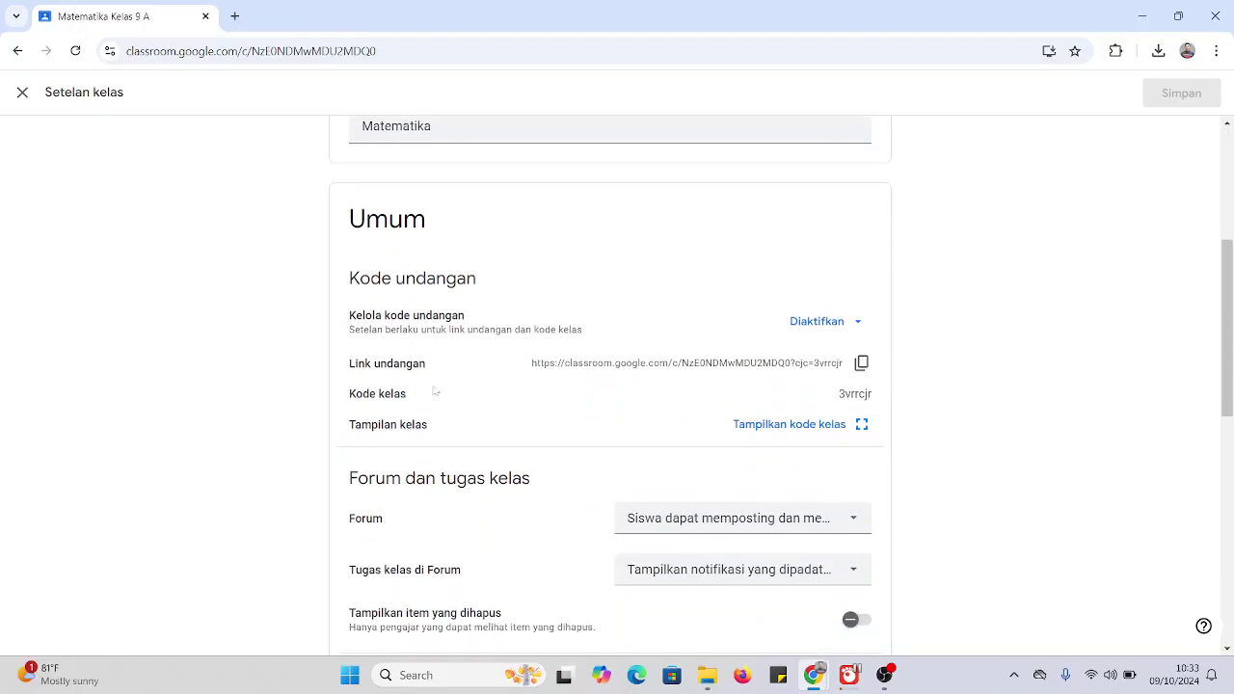
{"action": "scroll", "coordinate": [443, 380], "scroll_direction": "down", "scroll_amount": 1}
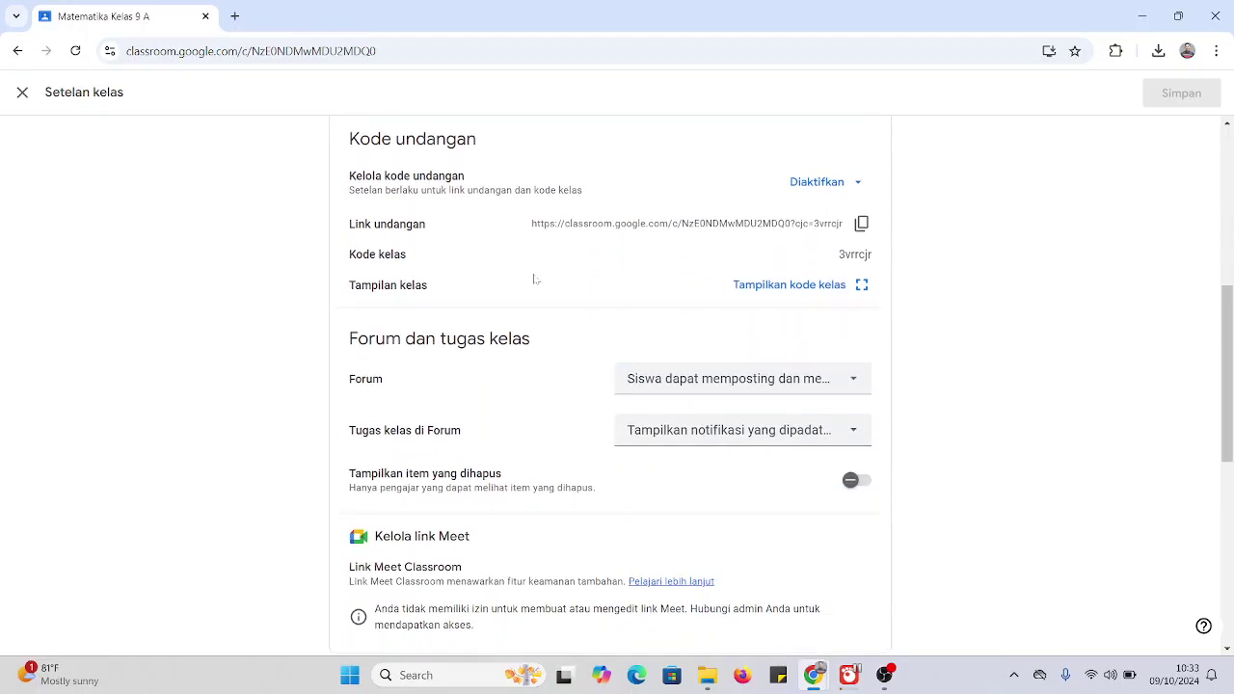
{"action": "scroll", "coordinate": [559, 260], "scroll_direction": "down", "scroll_amount": 1}
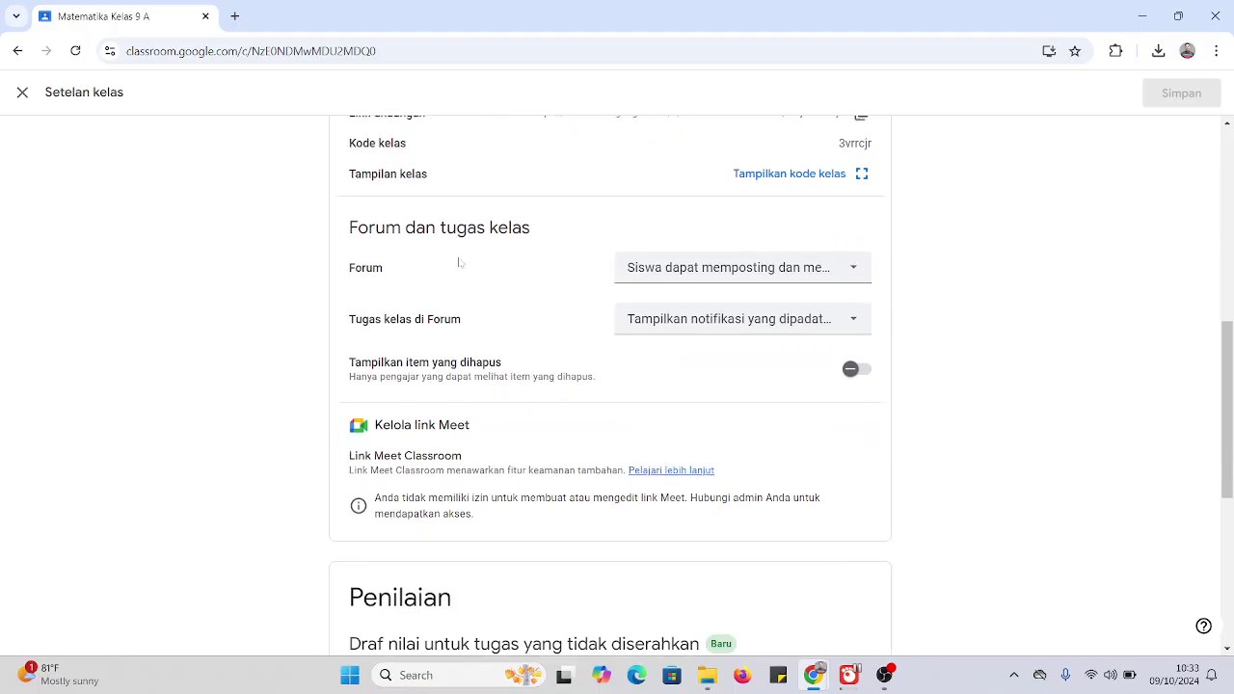
{"action": "scroll", "coordinate": [453, 250], "scroll_direction": "down", "scroll_amount": 1}
{"action": "scroll", "coordinate": [445, 220], "scroll_direction": "down", "scroll_amount": 1}
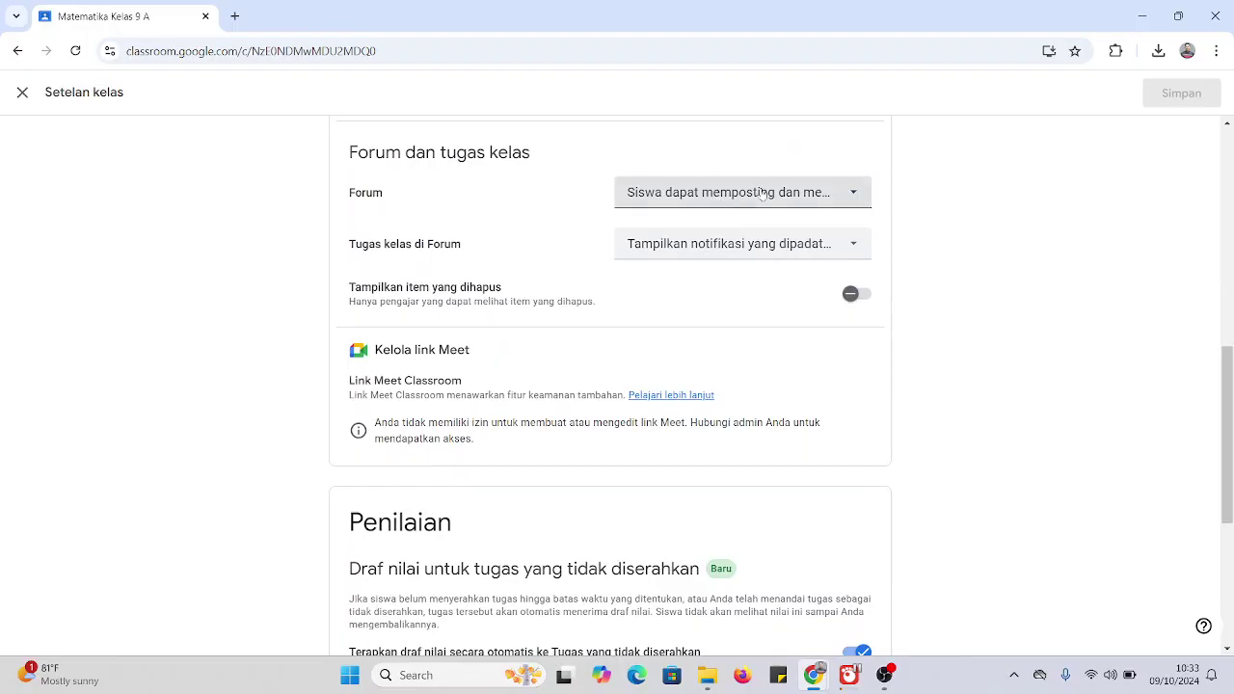
- Review the choices for student posting in the forum and for classwork notifications, keeping the current selections
{"action": "left_click", "coordinate": [761, 194]}
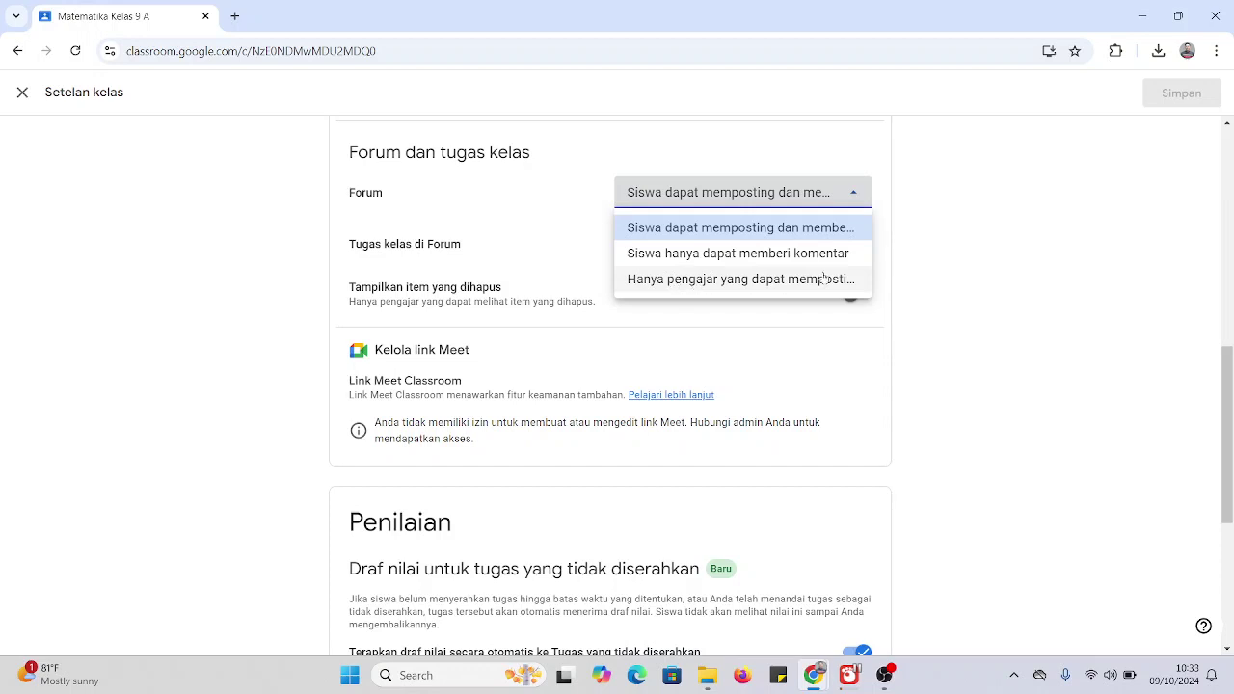
{"action": "left_click", "coordinate": [802, 195]}
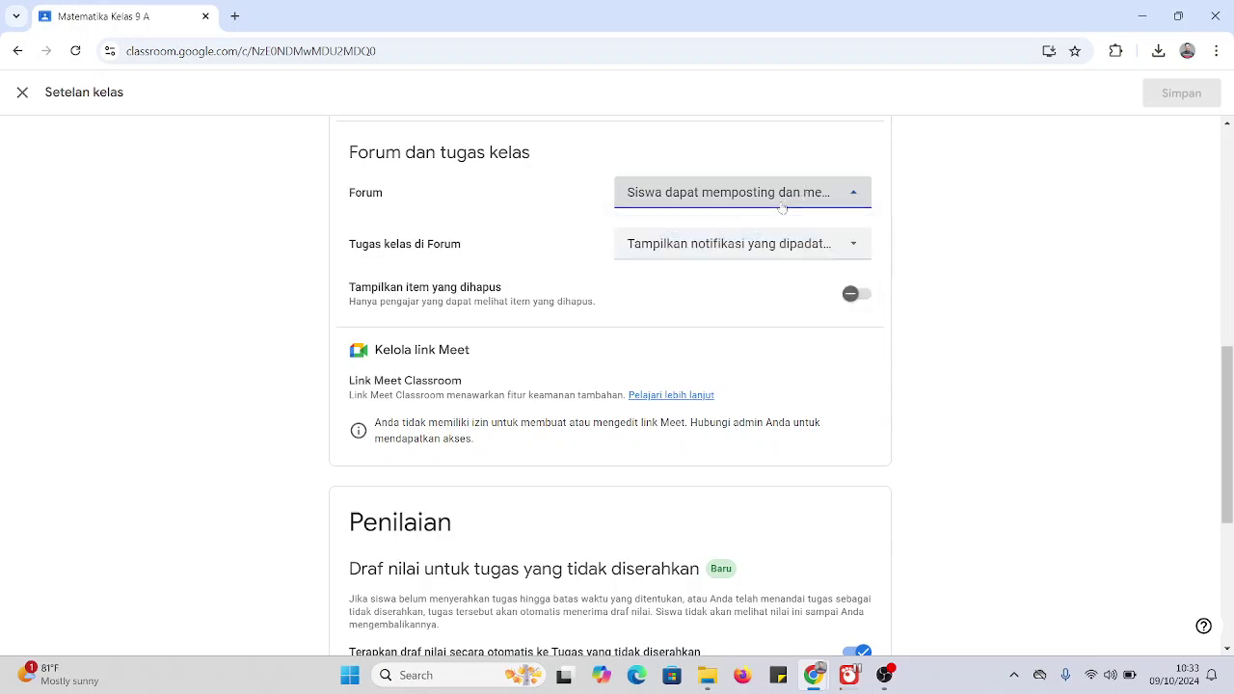
{"action": "left_click", "coordinate": [718, 251]}
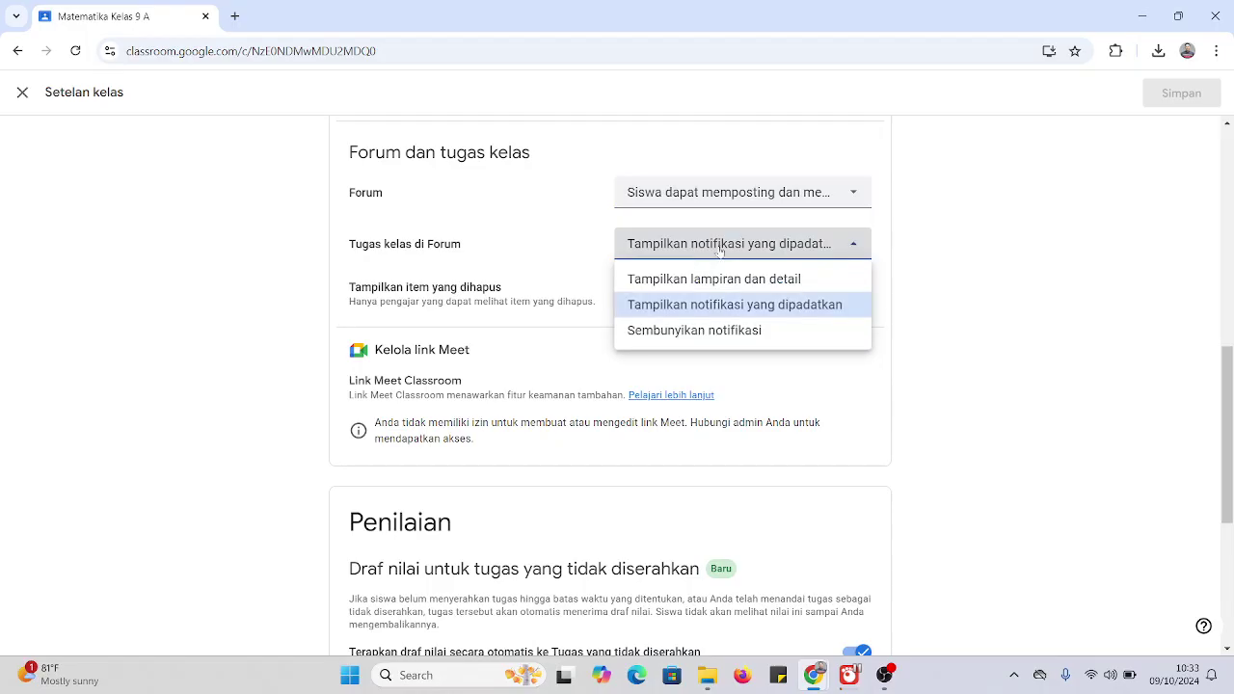
{"action": "left_click", "coordinate": [718, 250]}
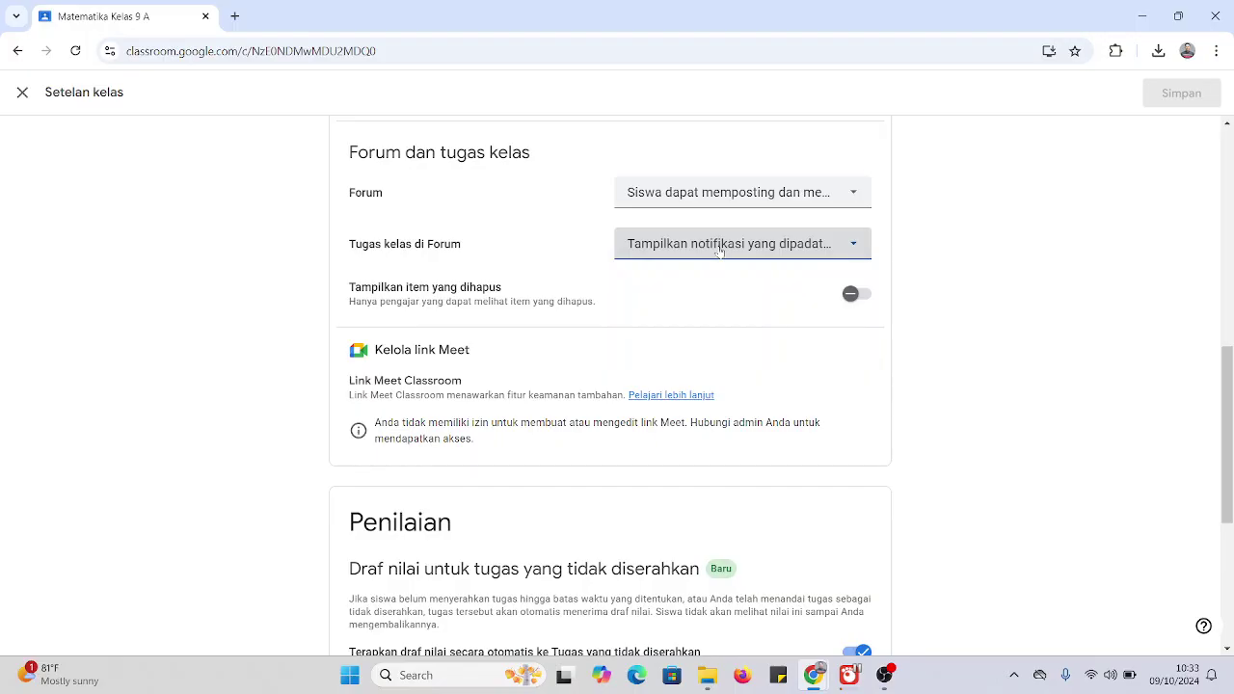
- Switch the display of deleted items on and back off in the forum and classwork settings
{"action": "scroll", "coordinate": [689, 342], "scroll_direction": "down", "scroll_amount": 1}
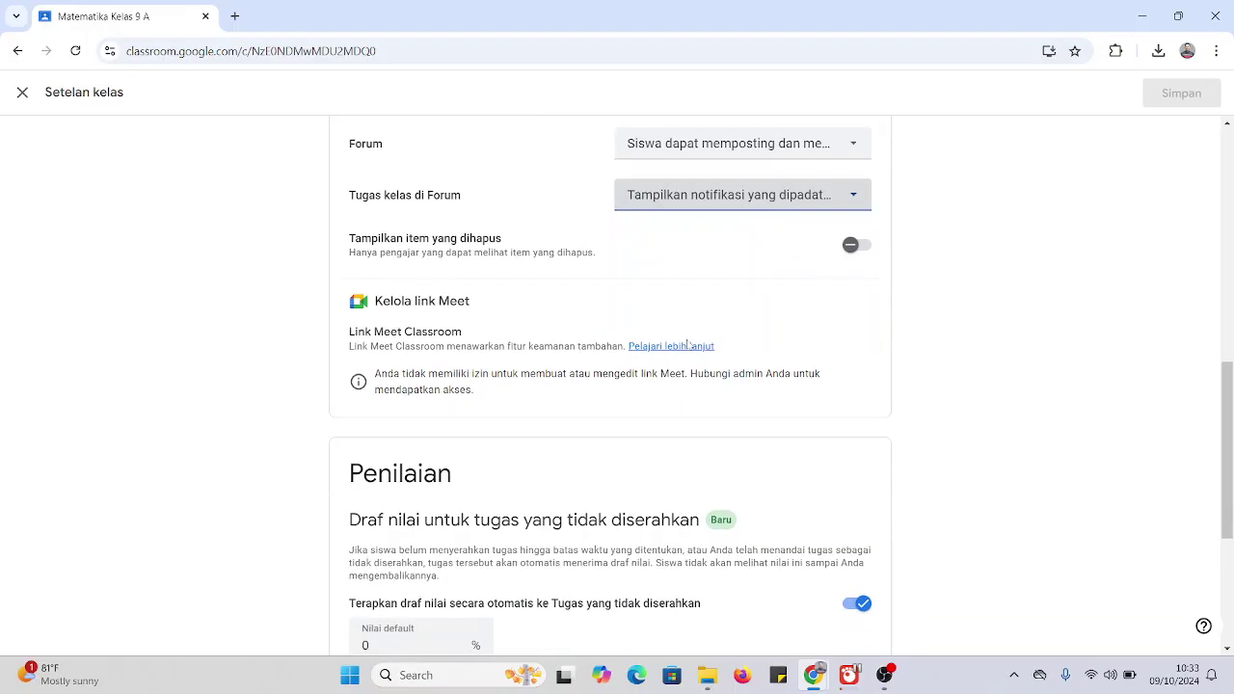
{"action": "scroll", "coordinate": [463, 245], "scroll_direction": "down", "scroll_amount": 1}
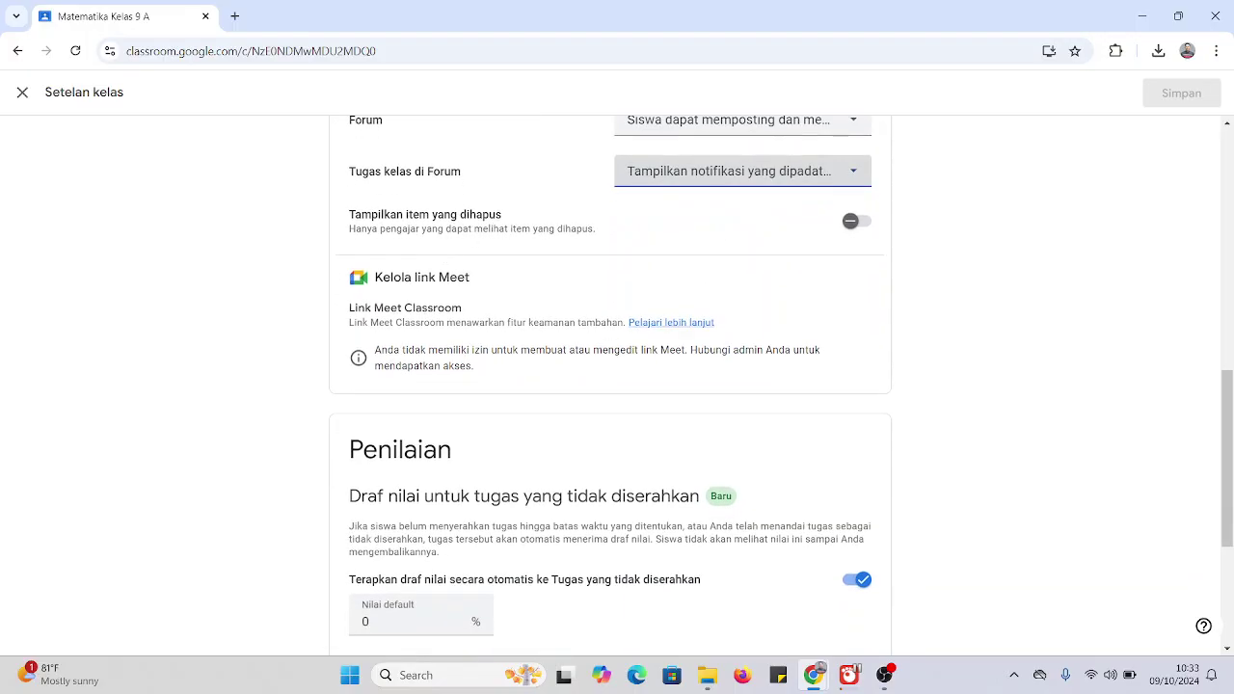
{"action": "scroll", "coordinate": [565, 261], "scroll_direction": "down", "scroll_amount": 1}
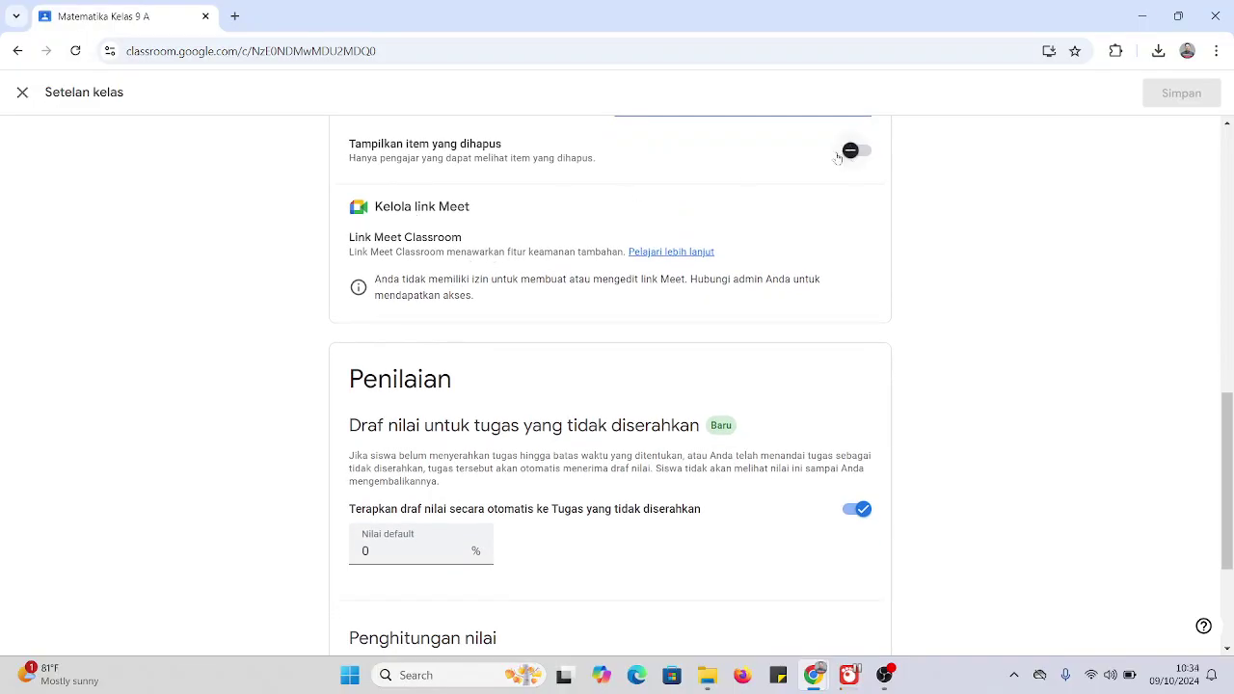
{"action": "scroll", "coordinate": [609, 305], "scroll_direction": "down", "scroll_amount": 1}
{"action": "scroll", "coordinate": [609, 307], "scroll_direction": "down", "scroll_amount": 1}
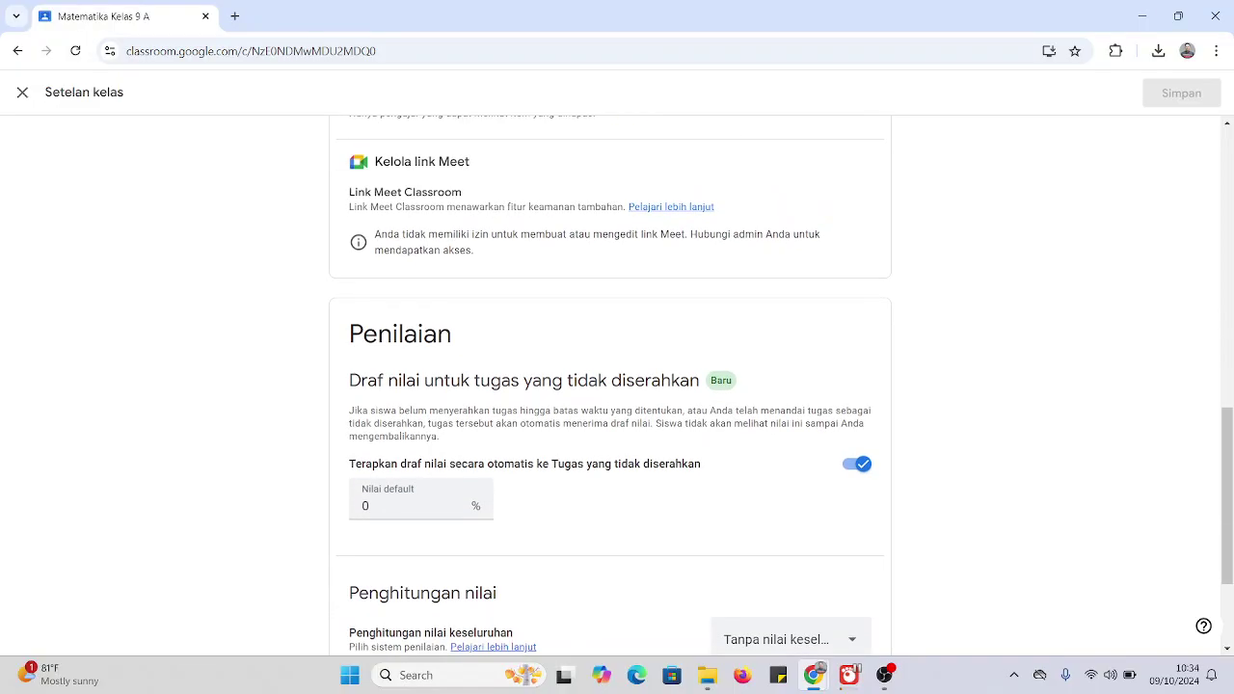
{"action": "scroll", "coordinate": [796, 192], "scroll_direction": "up", "scroll_amount": 2}
{"action": "left_click", "coordinate": [861, 188]}
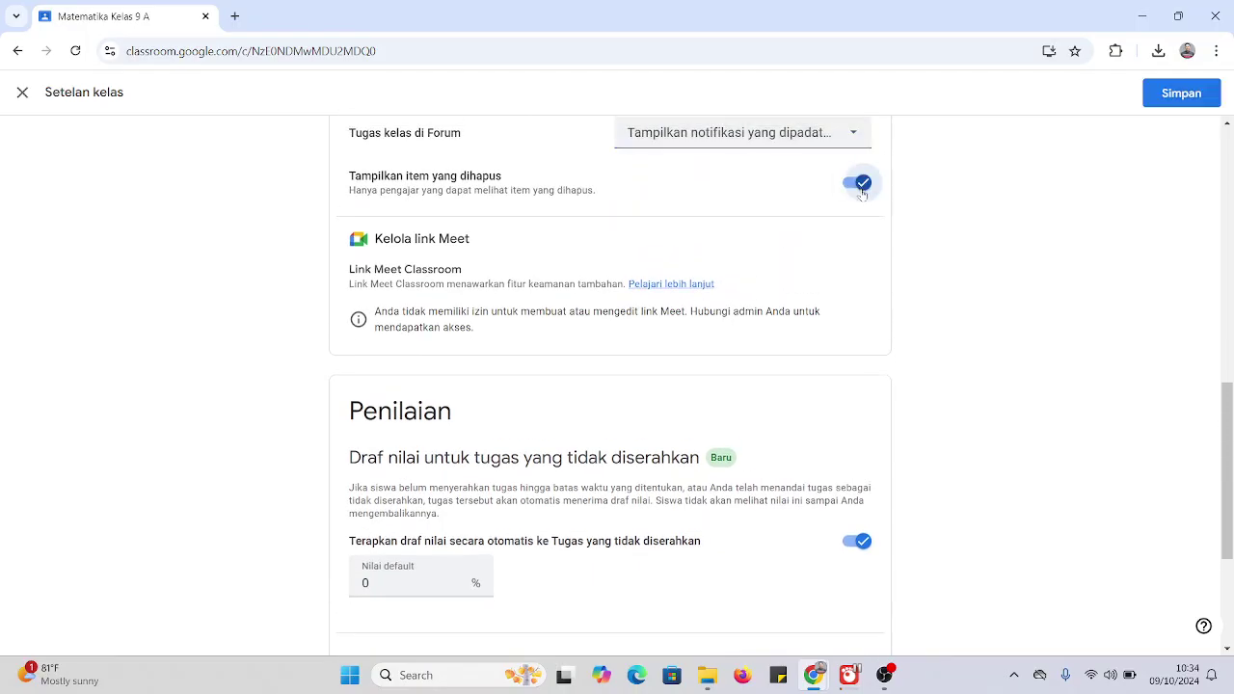
{"action": "left_click", "coordinate": [861, 193]}
- Examine the grading settings down to the grade categories and close the class settings, discarding the changes
{"action": "scroll", "coordinate": [579, 407], "scroll_direction": "down", "scroll_amount": 3}
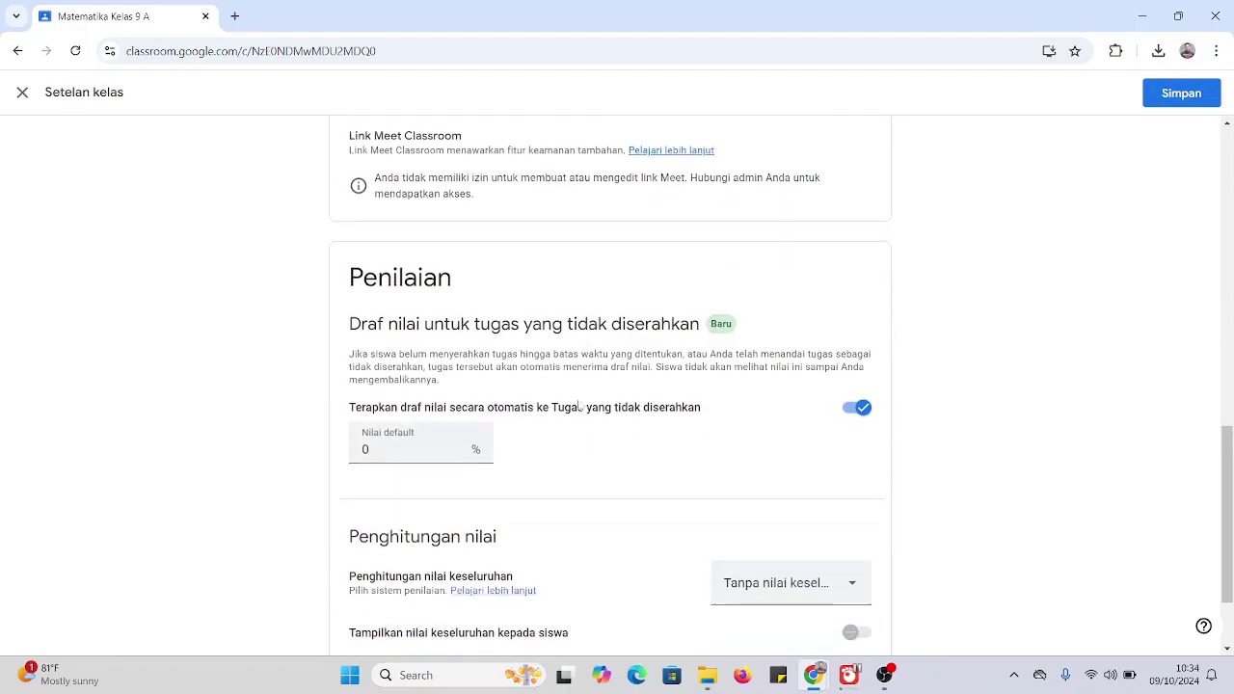
{"action": "scroll", "coordinate": [579, 407], "scroll_direction": "down", "scroll_amount": 3}
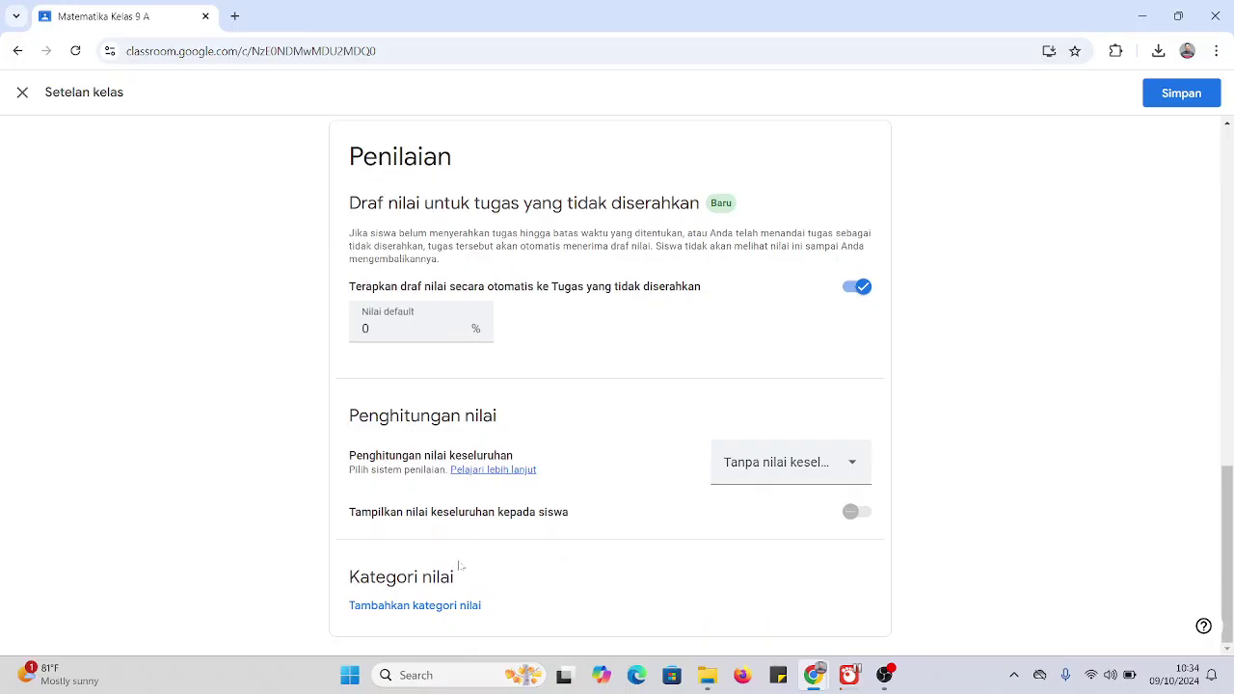
{"action": "scroll", "coordinate": [525, 589], "scroll_direction": "up", "scroll_amount": 15}
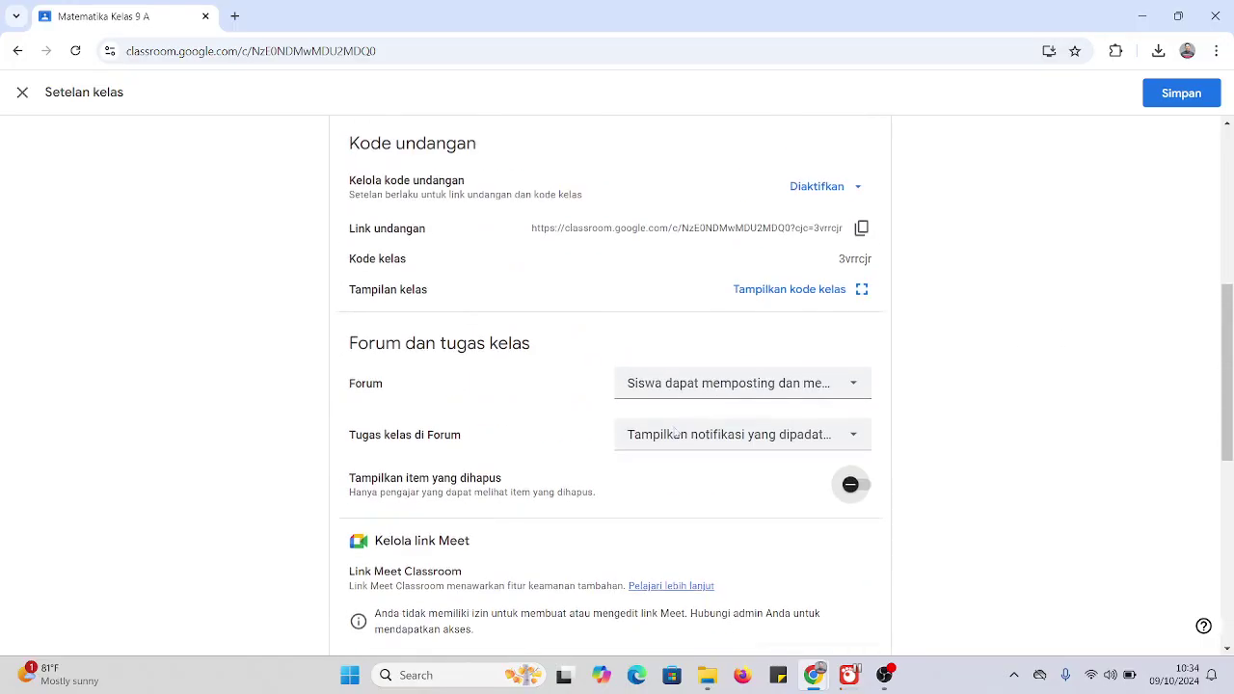
{"action": "left_click", "coordinate": [23, 92]}
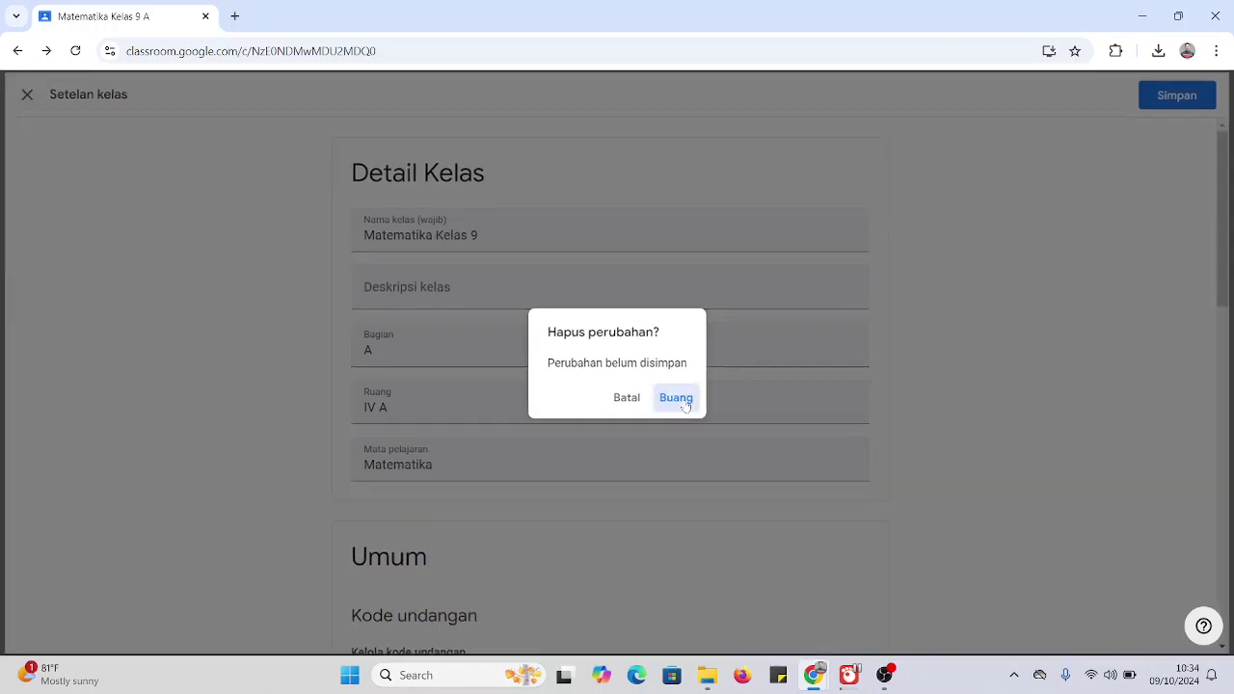
{"action": "left_click", "coordinate": [684, 402]}
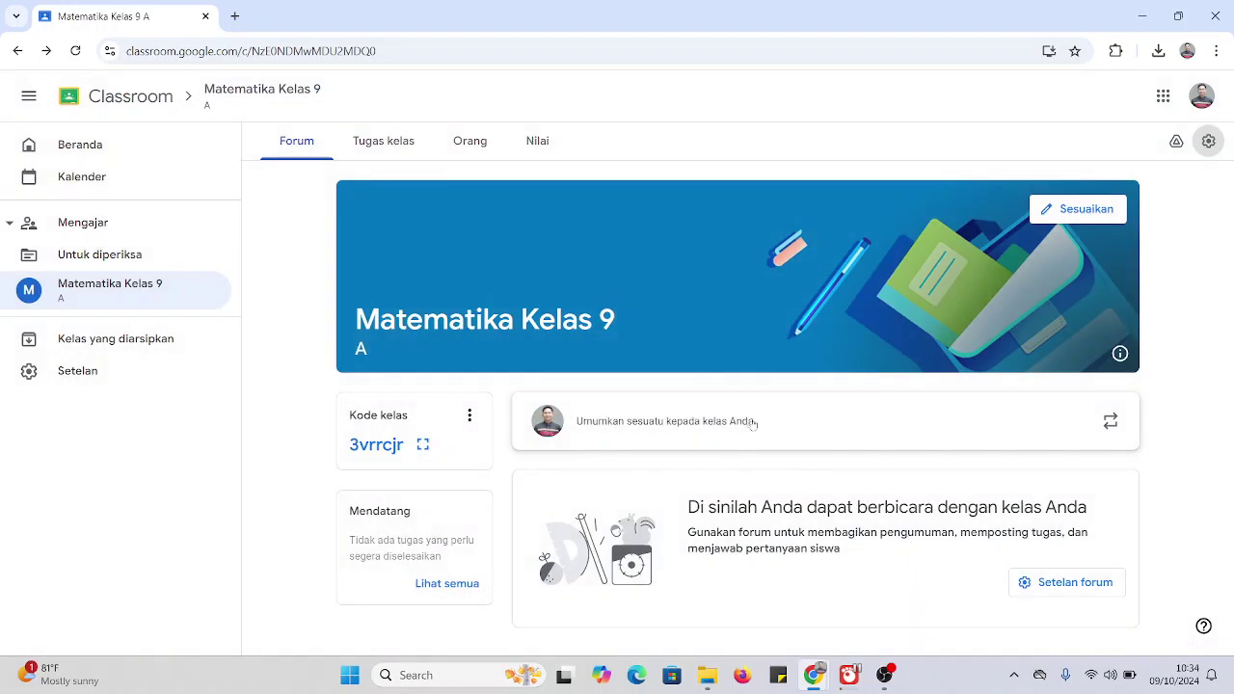
- Customize the class appearance by uploading 3837569.jpg from the Downloads folder as the forum header image
{"action": "left_click", "coordinate": [1060, 210]}
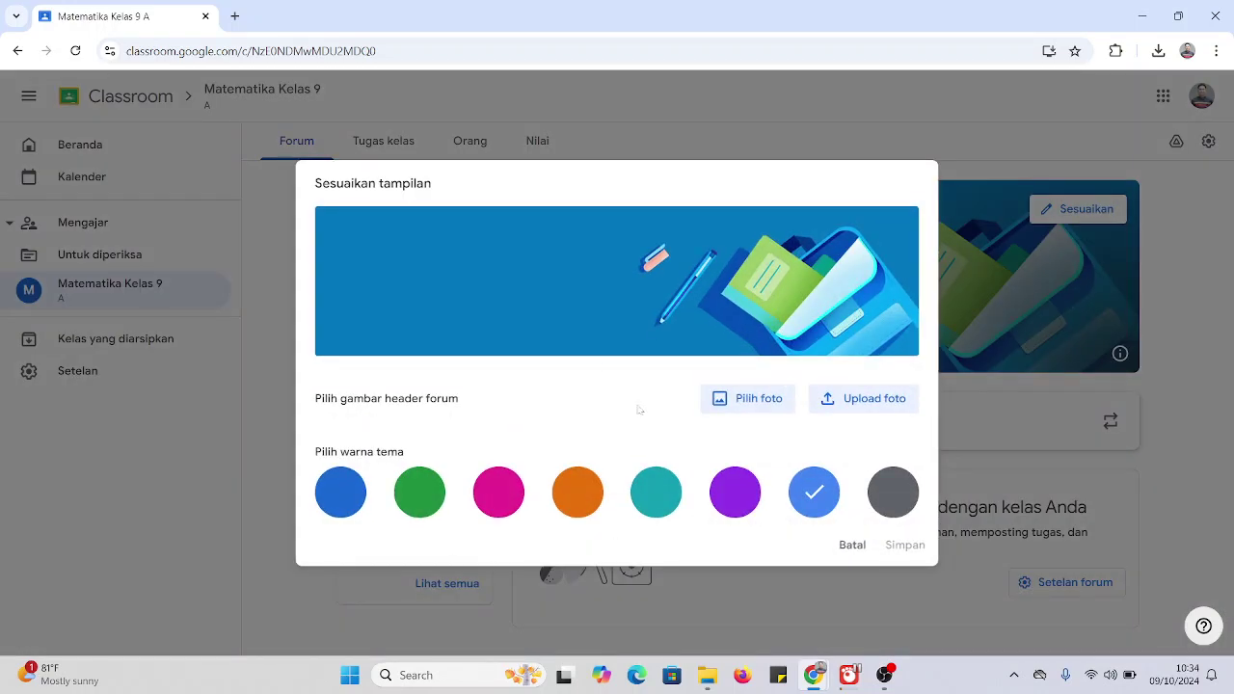
{"action": "left_click", "coordinate": [834, 400]}
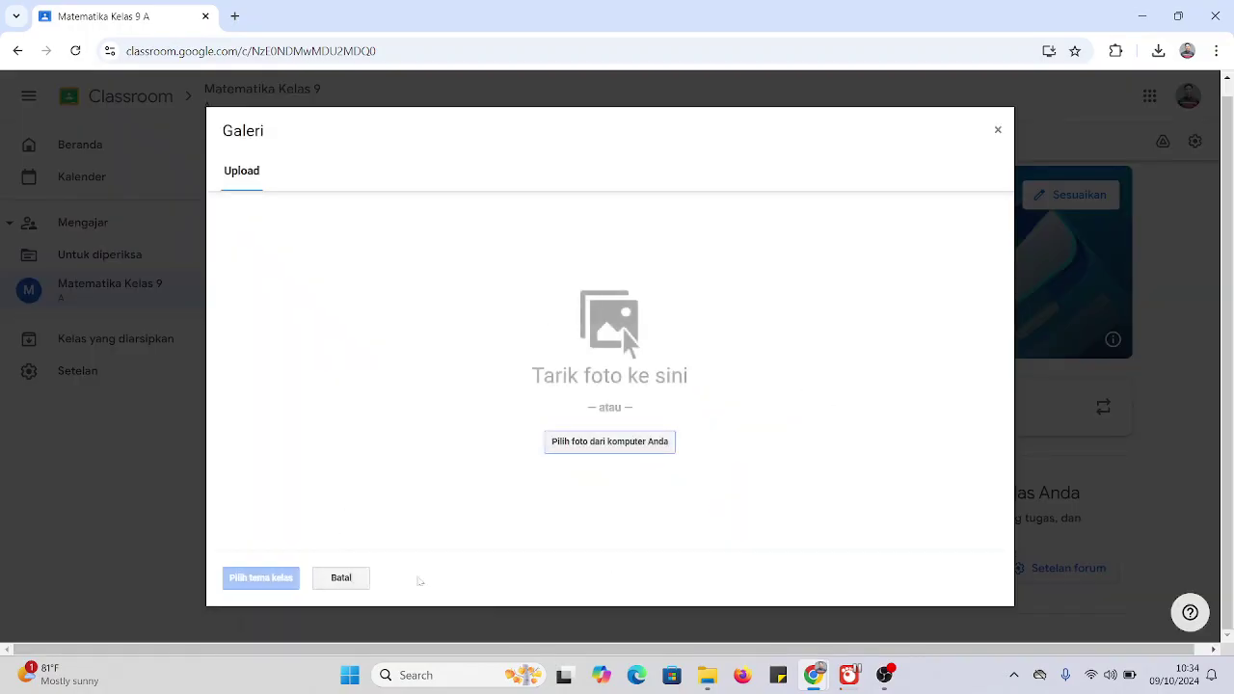
{"action": "left_click", "coordinate": [608, 442]}
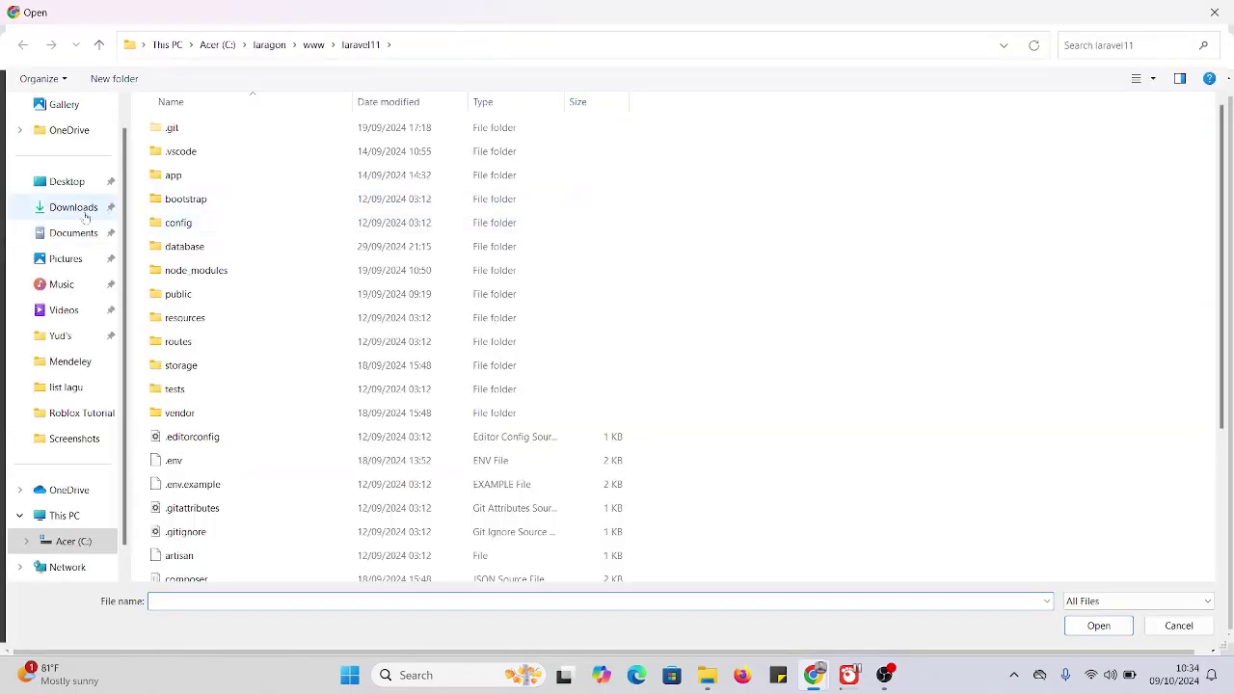
{"action": "left_click", "coordinate": [83, 209]}
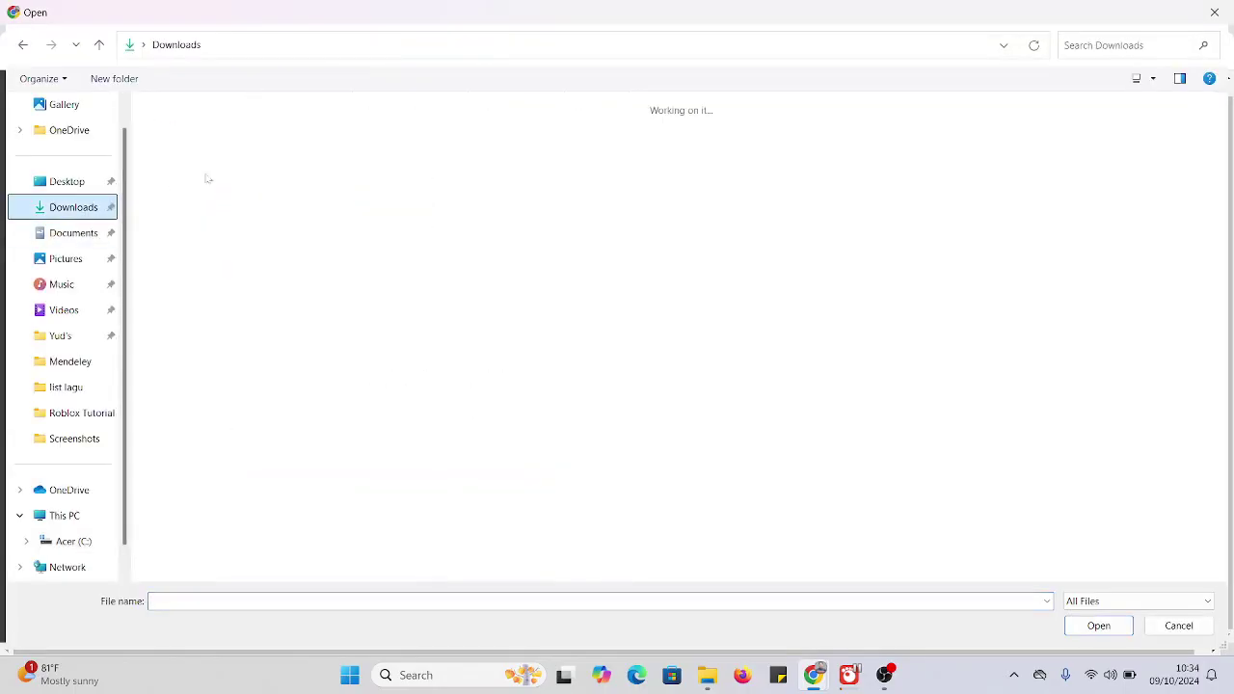
{"action": "left_click", "coordinate": [203, 175]}
{"action": "left_click", "coordinate": [1097, 626]}
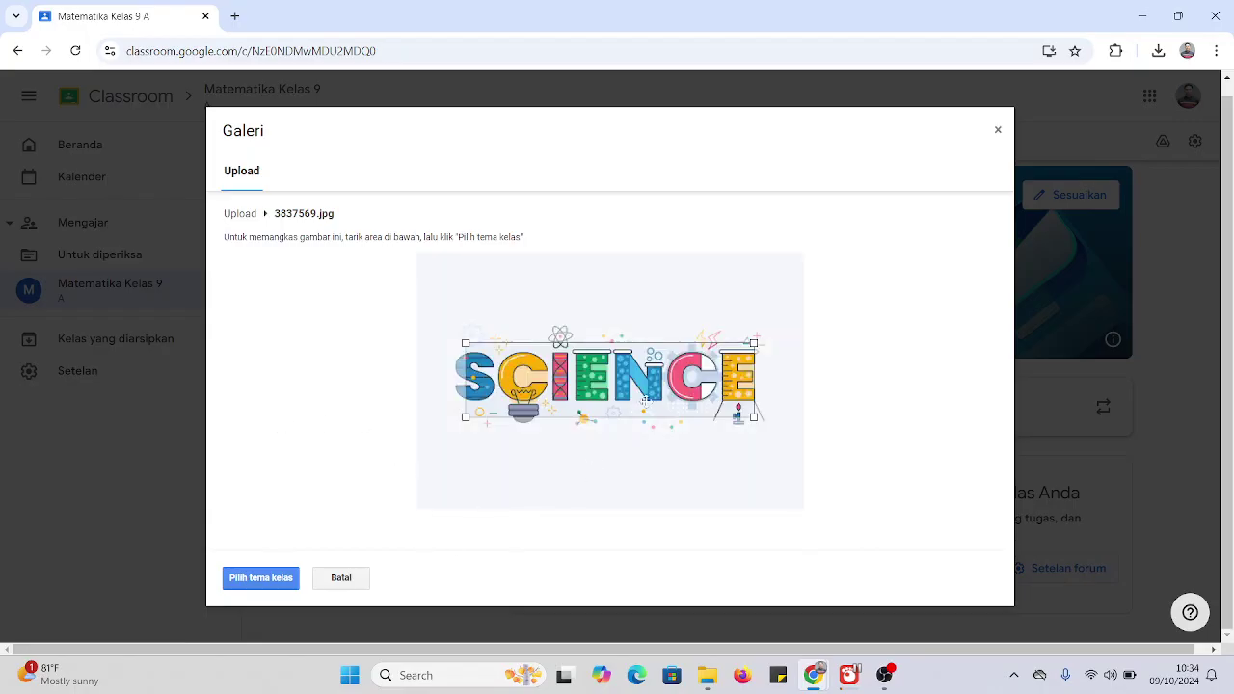
- Crop the header image to its full width around the SCIENCE lettering, apply it as class theme and save the appearance
{"action": "left_click_drag", "start_coordinate": [755, 420], "coordinate": [792, 453]}
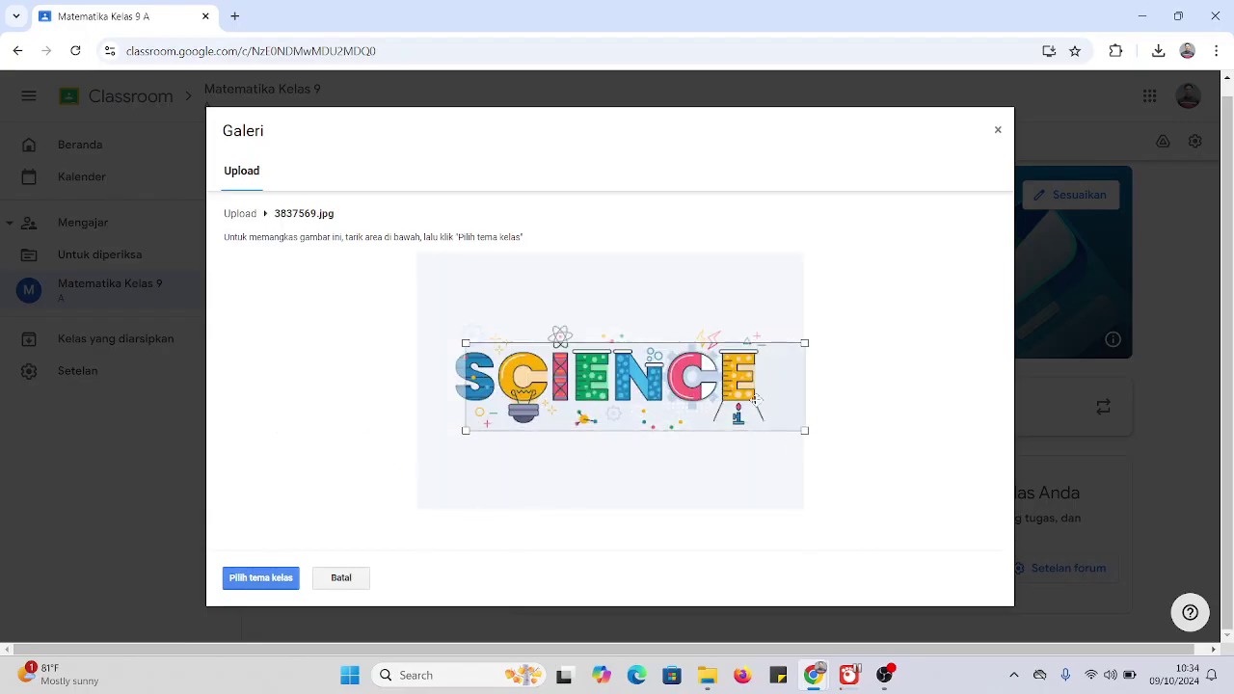
{"action": "left_click_drag", "start_coordinate": [755, 400], "coordinate": [719, 374]}
{"action": "left_click_drag", "start_coordinate": [772, 405], "coordinate": [827, 452]}
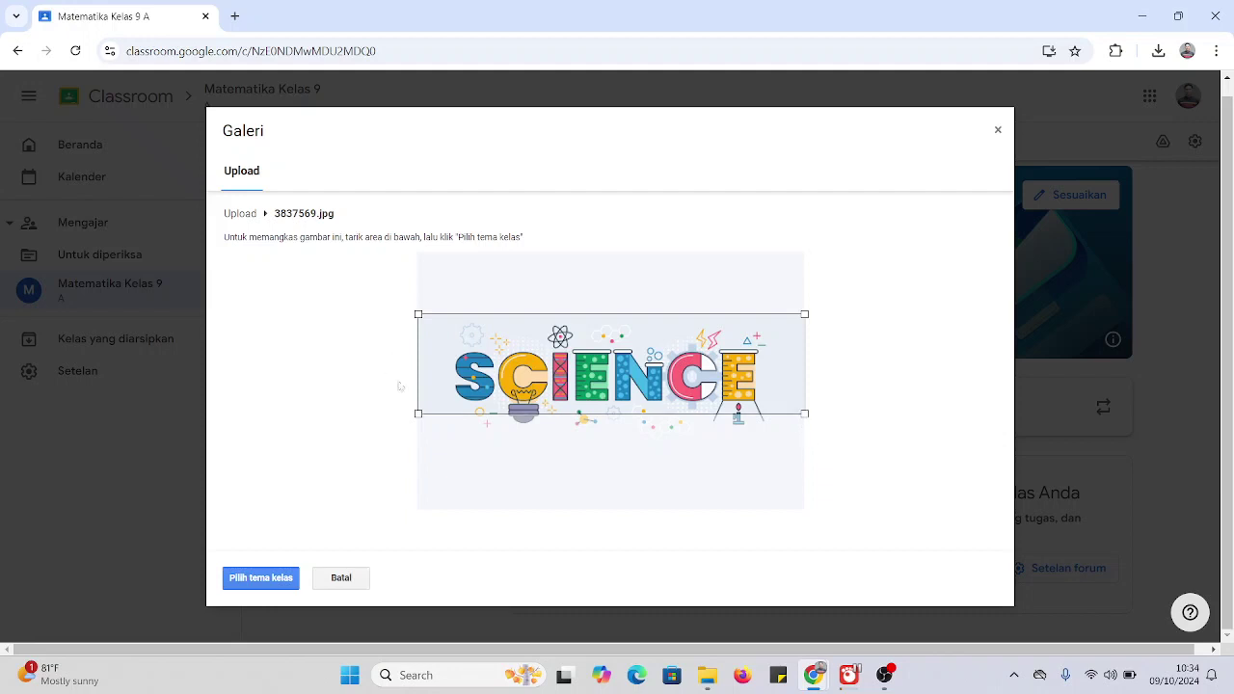
{"action": "left_click_drag", "start_coordinate": [609, 366], "coordinate": [678, 399]}
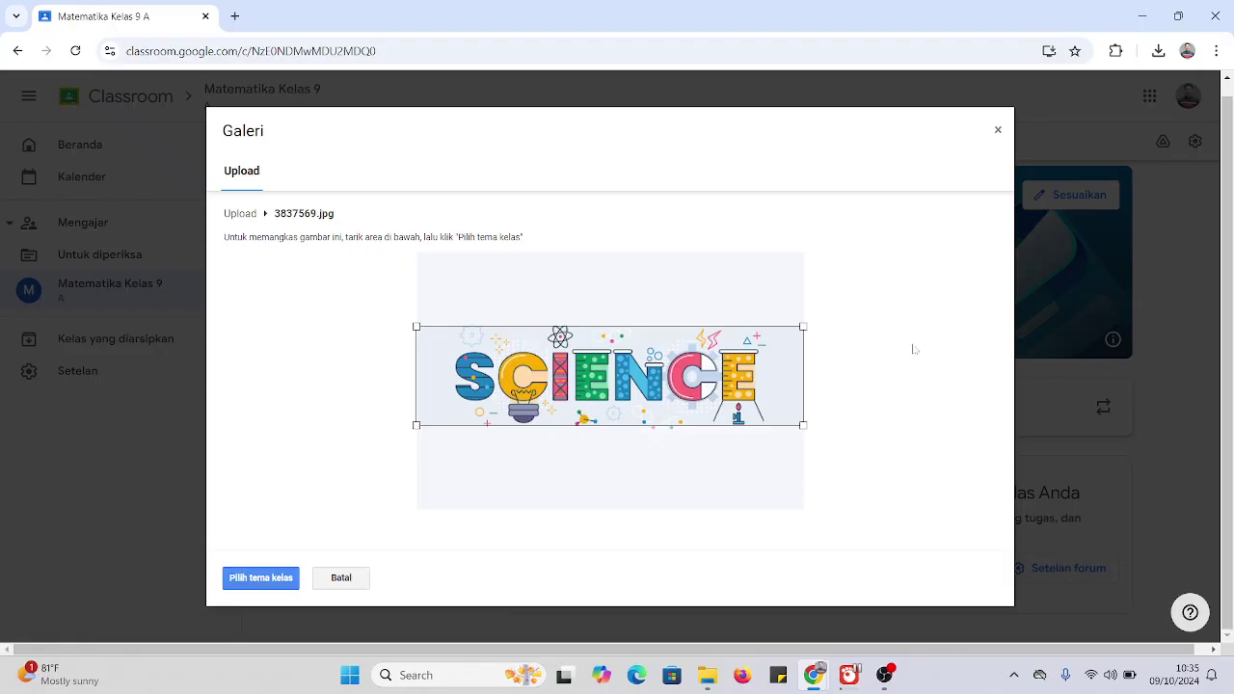
{"action": "left_click", "coordinate": [260, 580]}
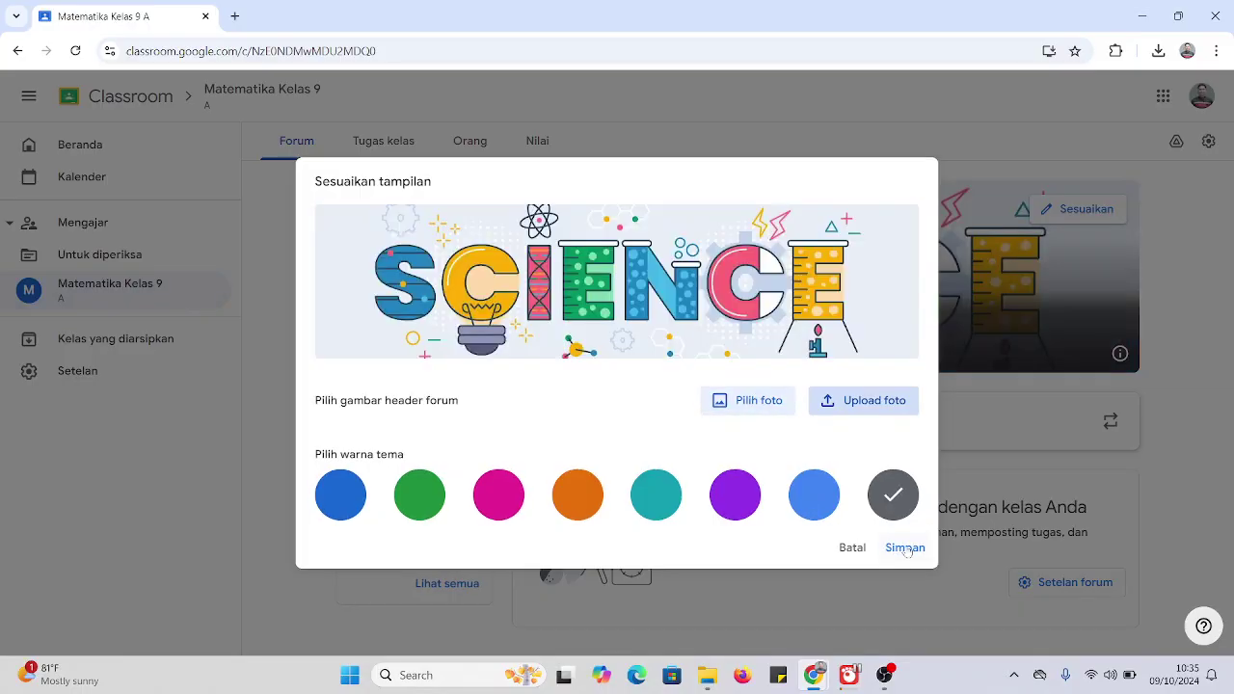
{"action": "left_click", "coordinate": [904, 546]}
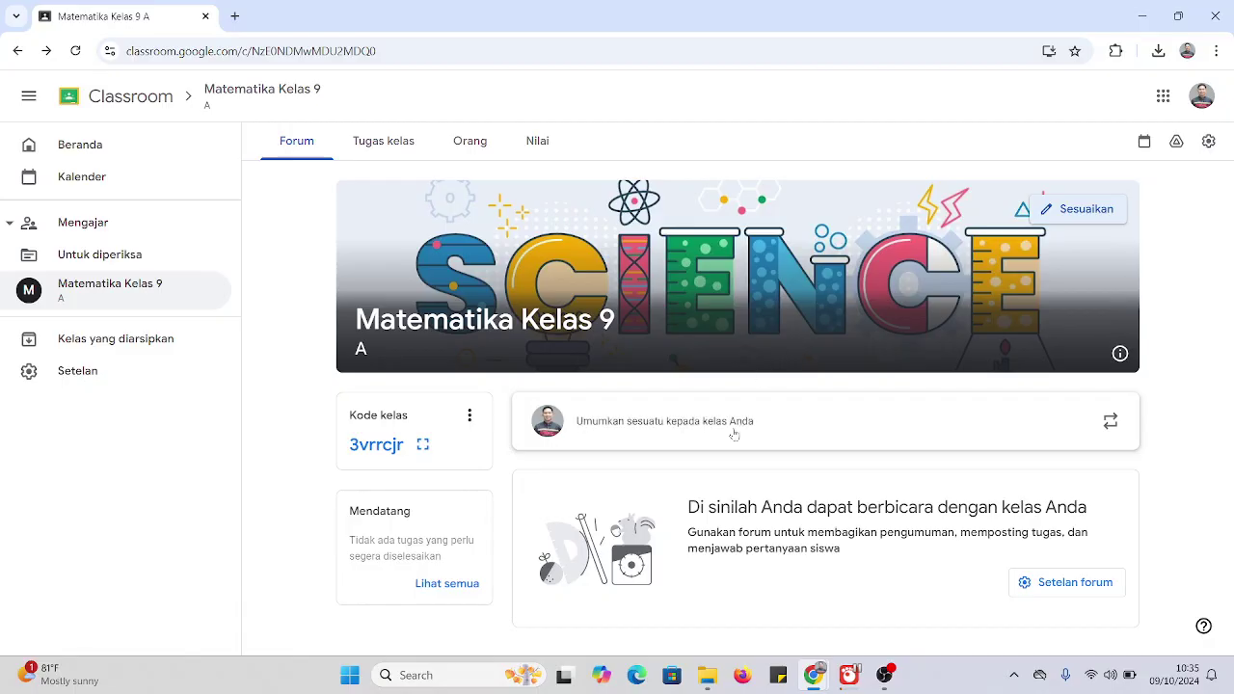
- Start a new forum announcement and examine its audience, text formatting and attachment options
{"action": "left_click", "coordinate": [632, 421]}
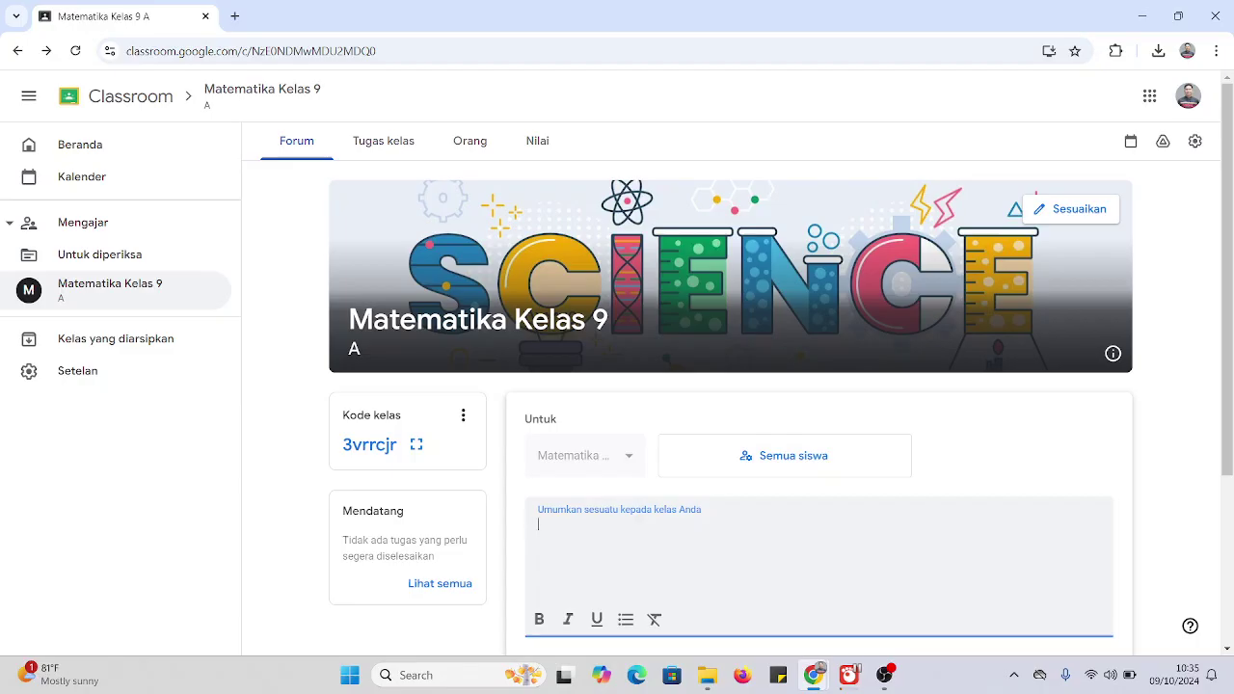
{"action": "left_click", "coordinate": [1065, 448]}
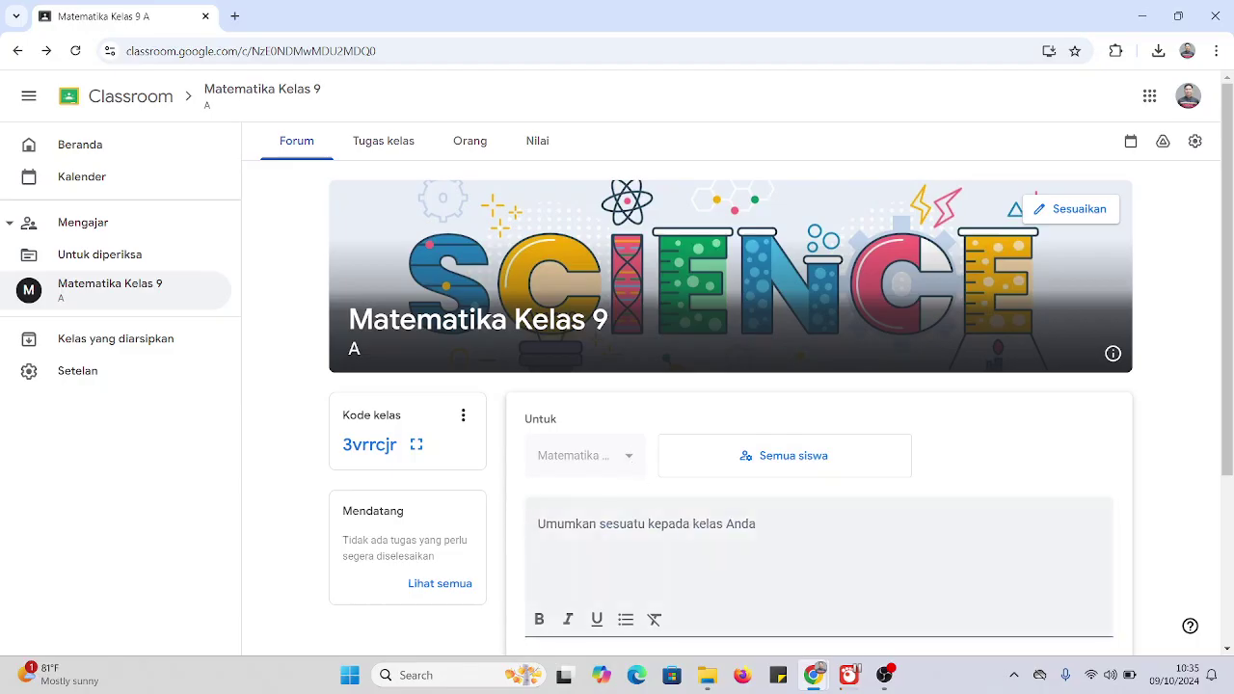
{"action": "scroll", "coordinate": [1041, 496], "scroll_direction": "down", "scroll_amount": 1}
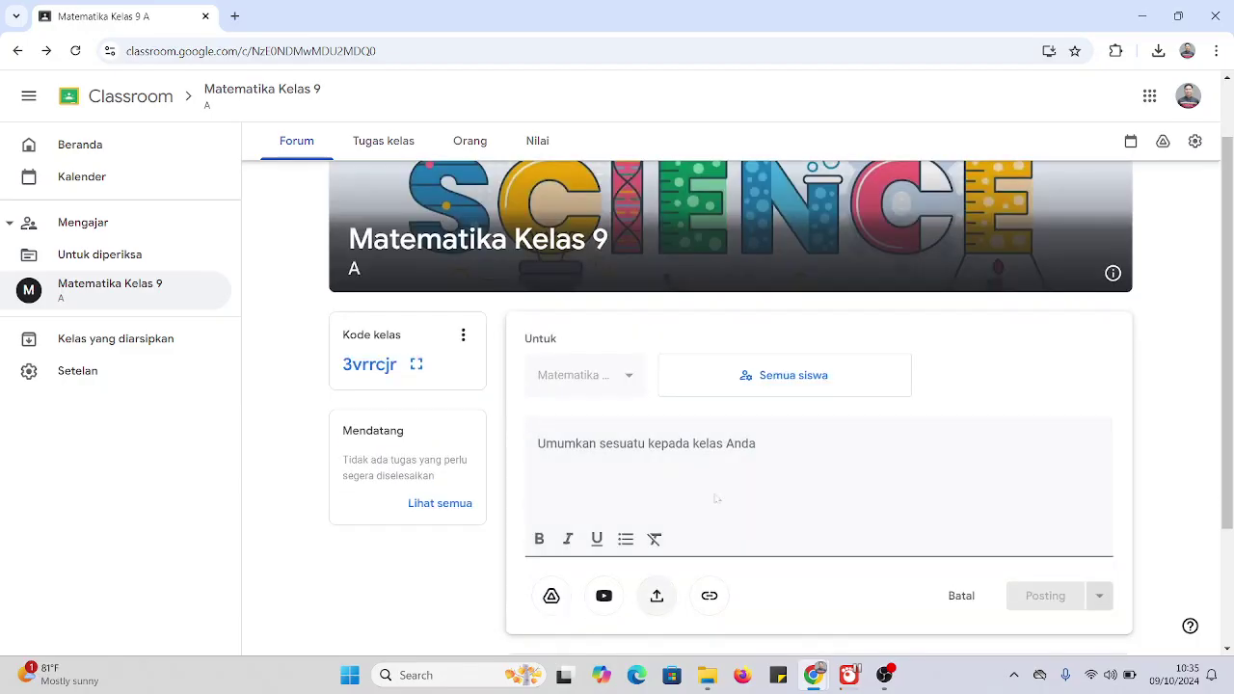
{"action": "scroll", "coordinate": [838, 424], "scroll_direction": "down", "scroll_amount": 2}
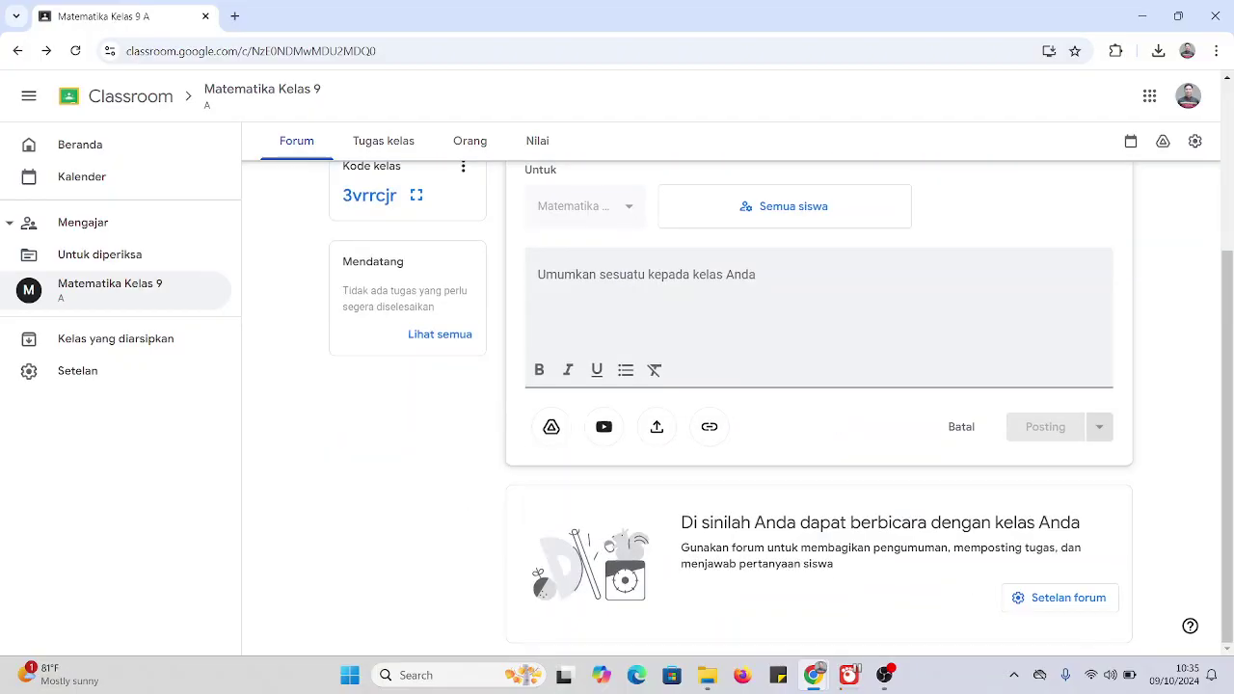
{"action": "scroll", "coordinate": [838, 424], "scroll_direction": "up", "scroll_amount": 3}
- Set the class's Forum permission to "Siswa hanya dapat memberi komentar" and save the class settings
{"action": "left_click", "coordinate": [1194, 141]}
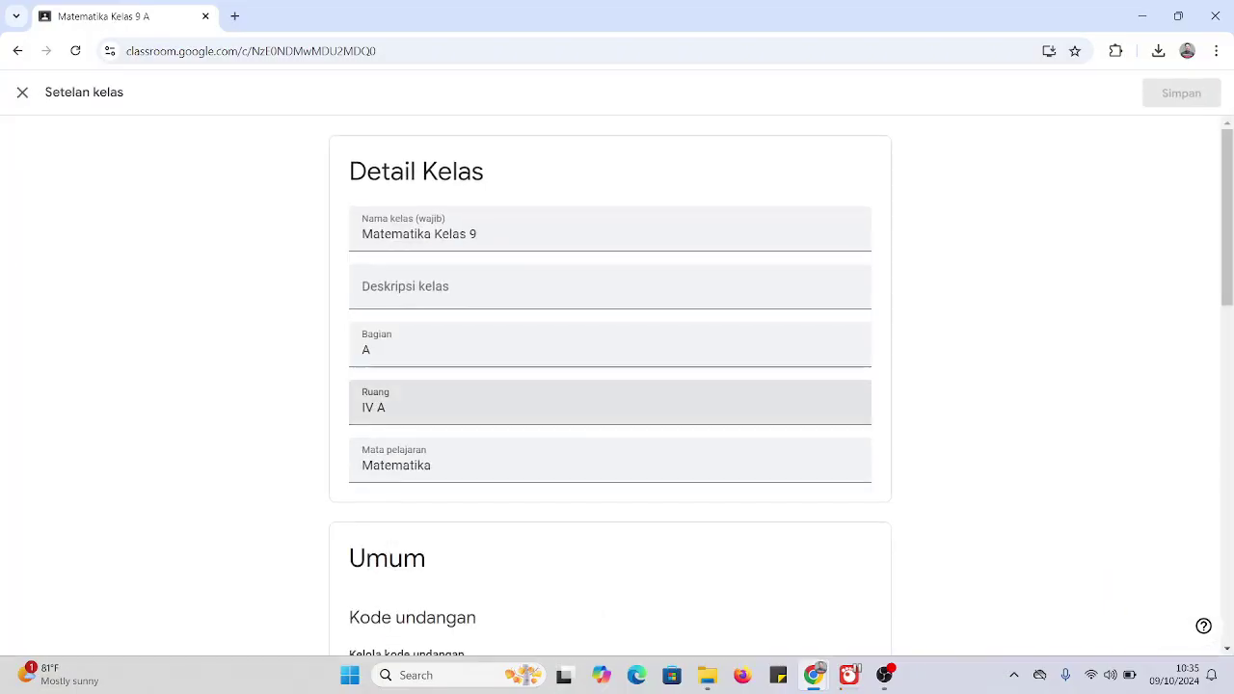
{"action": "scroll", "coordinate": [493, 454], "scroll_direction": "down", "scroll_amount": 6}
{"action": "left_click", "coordinate": [744, 273]}
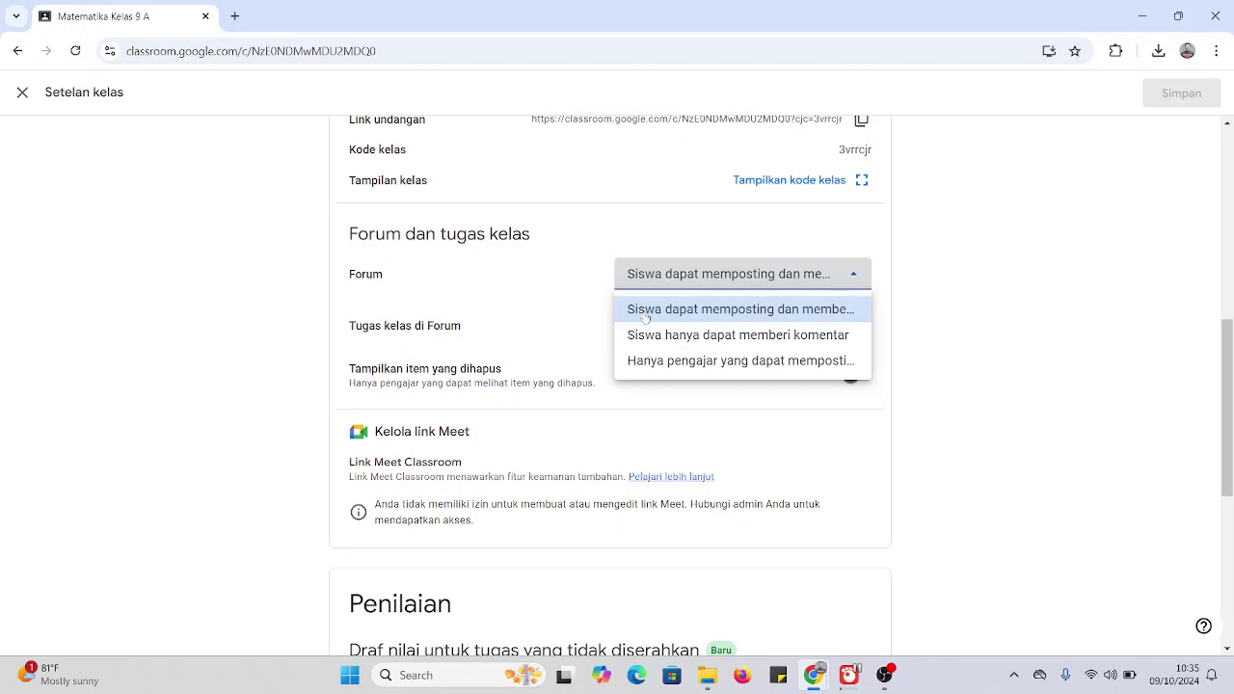
{"action": "left_click", "coordinate": [738, 344]}
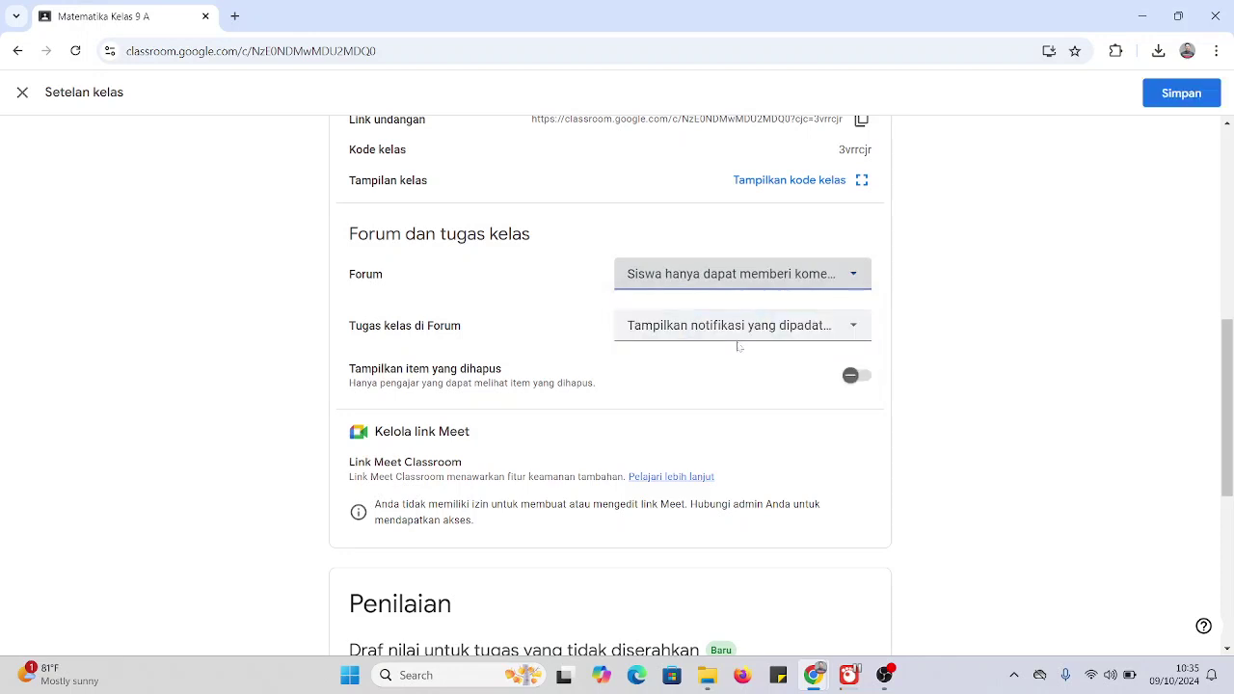
{"action": "left_click", "coordinate": [1177, 93]}
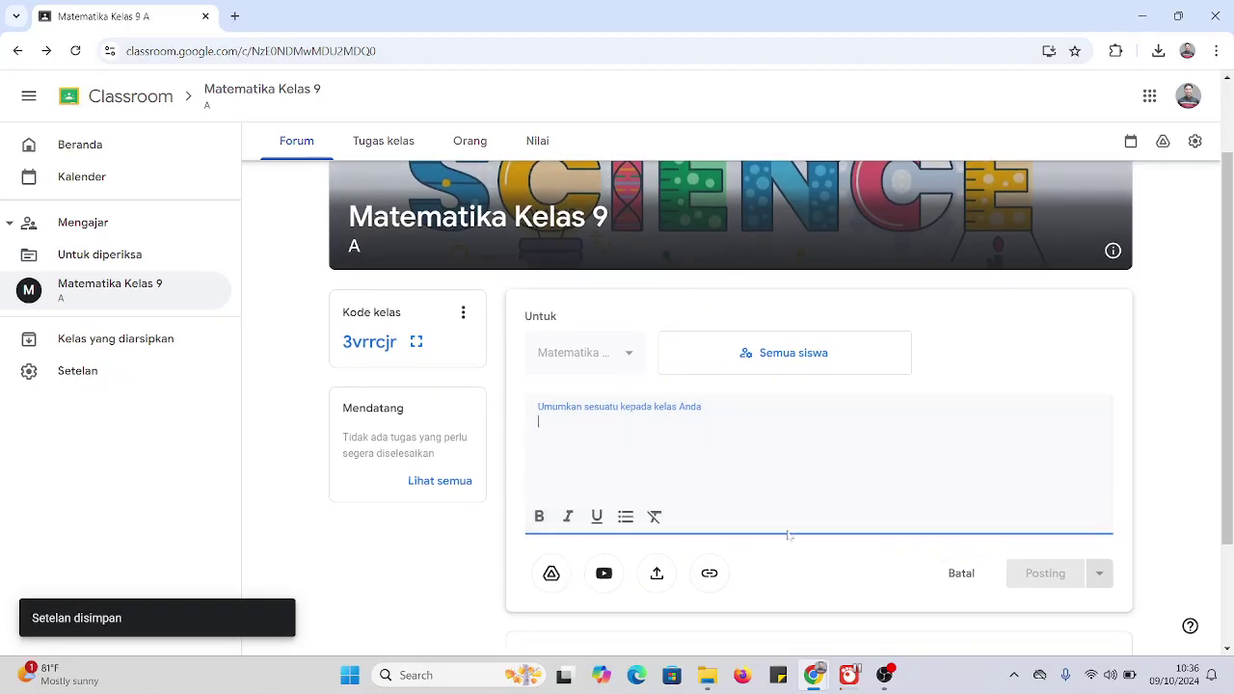
- Cancel the blank announcement, then review the forum settings and close them without changes
{"action": "left_click", "coordinate": [959, 576]}
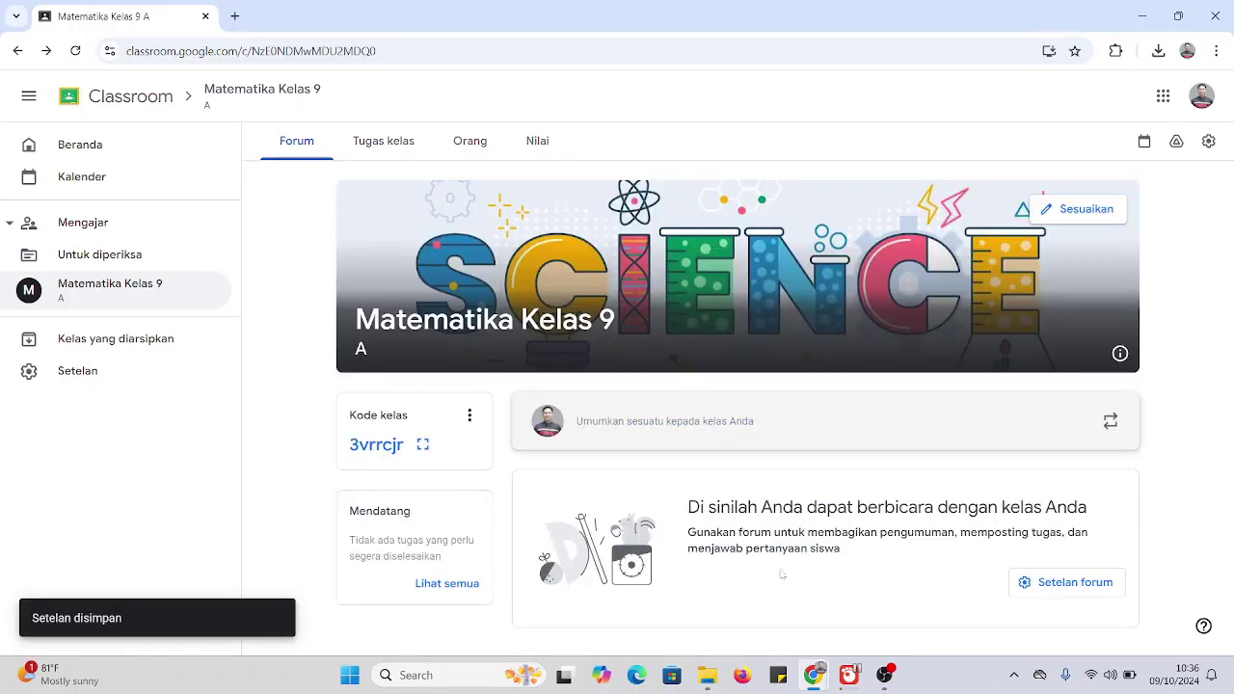
{"action": "left_click", "coordinate": [1075, 588]}
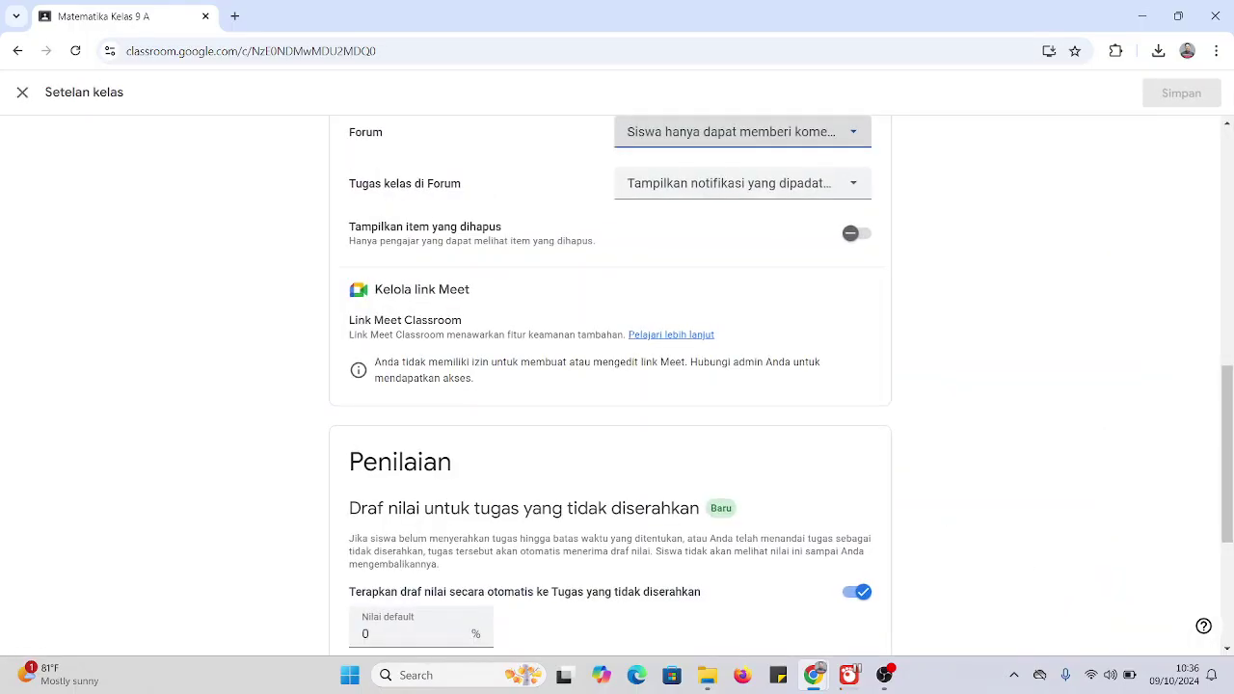
{"action": "left_click", "coordinate": [21, 92]}
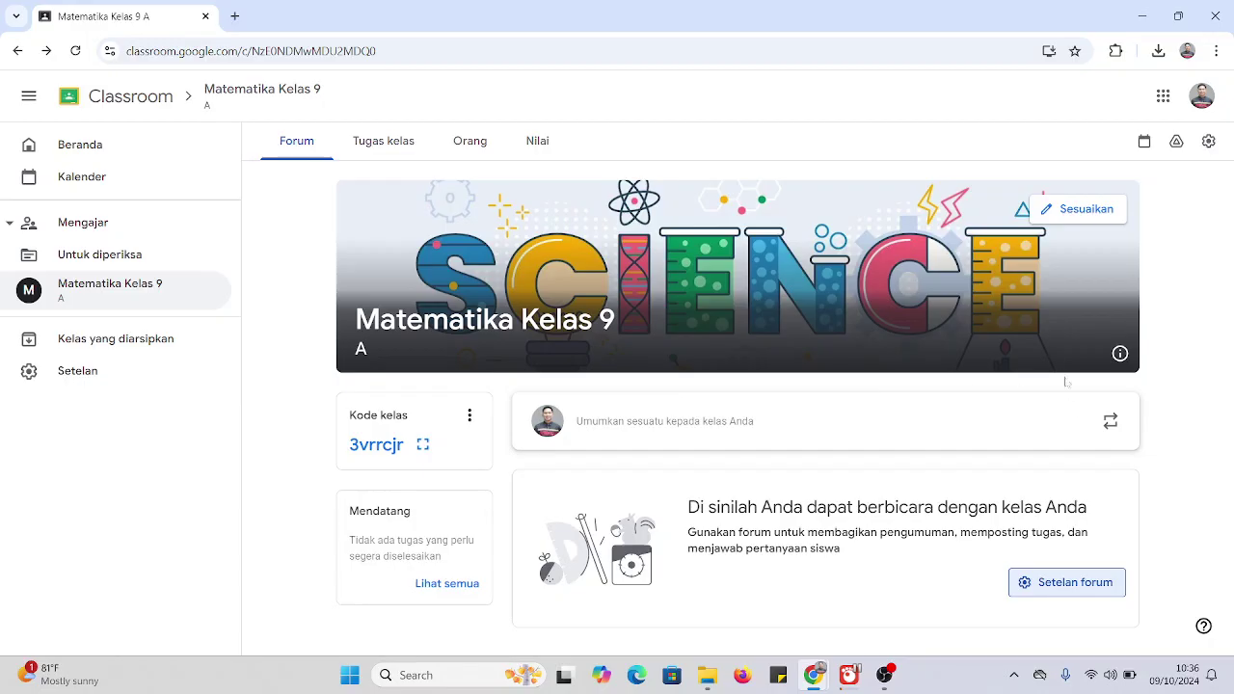
- Reopen the announcement editor, look over its attachment and posting options, and cancel the empty draft
{"action": "left_click", "coordinate": [973, 424]}
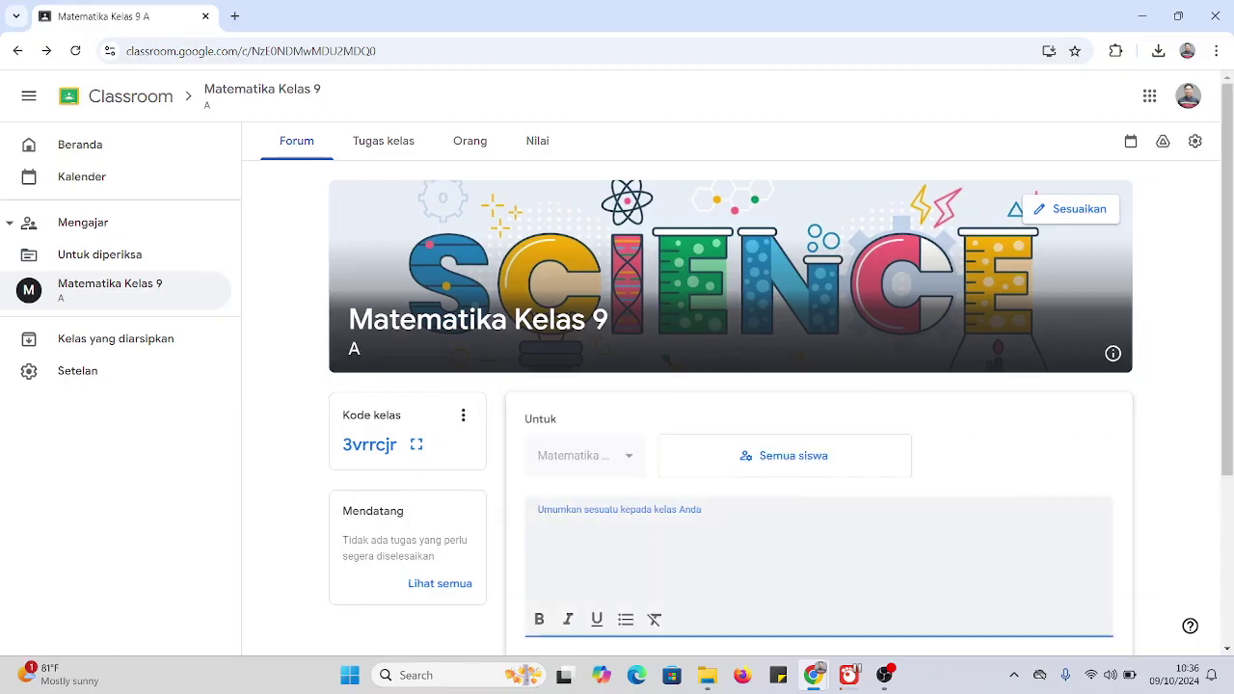
{"action": "scroll", "coordinate": [739, 595], "scroll_direction": "down", "scroll_amount": 1}
{"action": "scroll", "coordinate": [713, 588], "scroll_direction": "down", "scroll_amount": 1}
{"action": "scroll", "coordinate": [1078, 566], "scroll_direction": "down", "scroll_amount": 2}
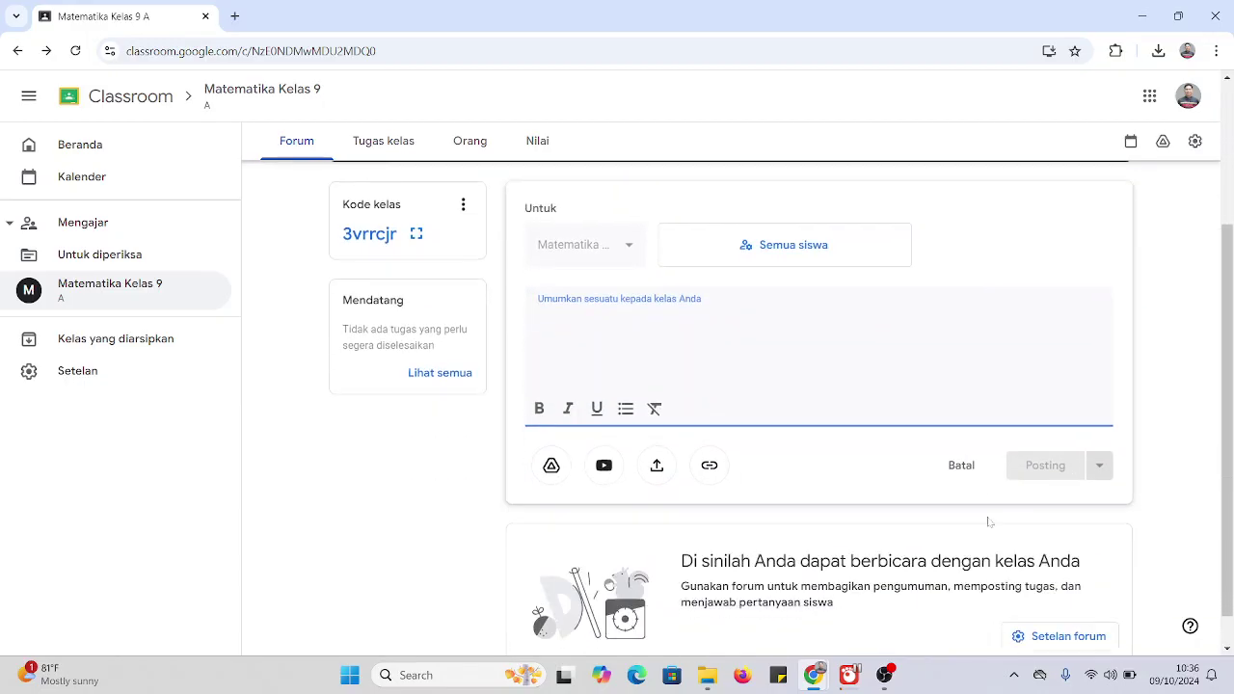
{"action": "left_click", "coordinate": [961, 466]}
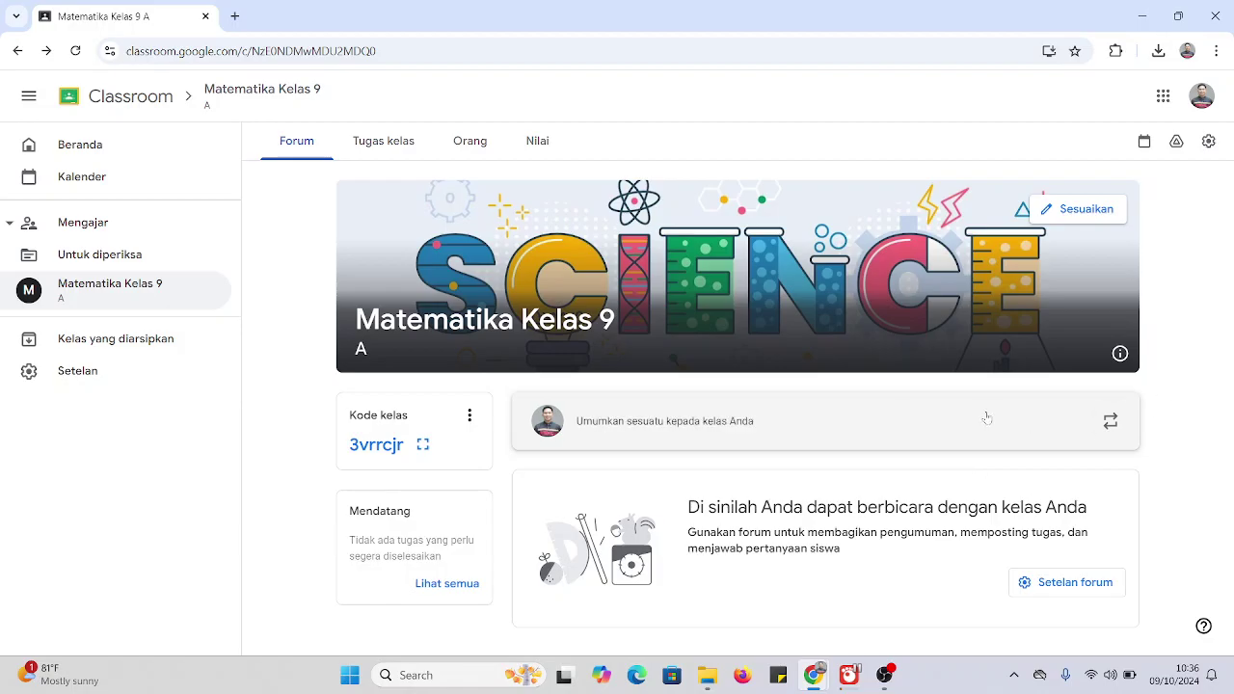